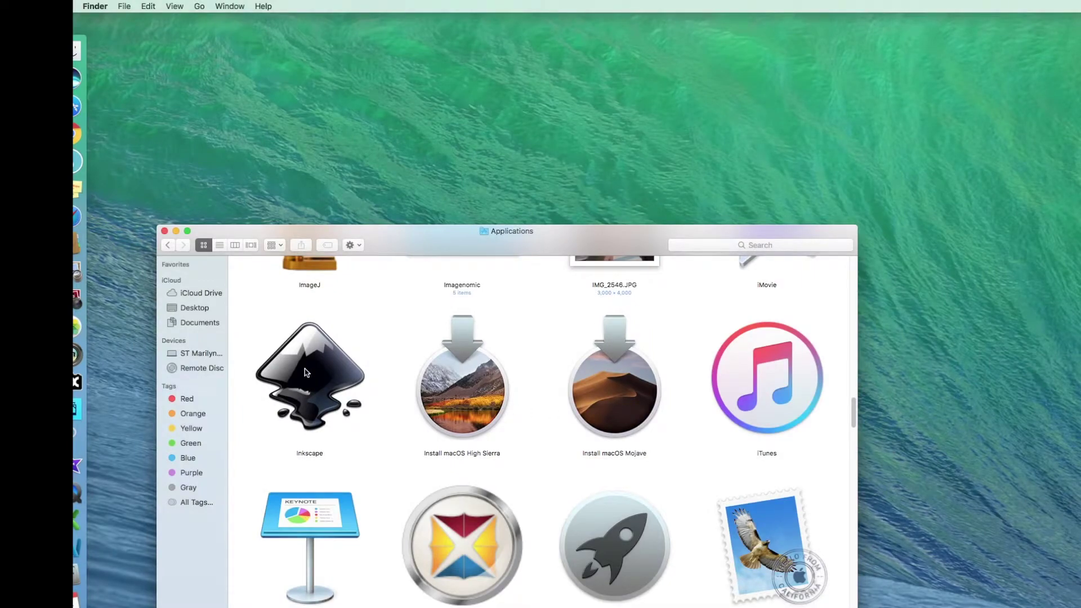
Step: Launch Inkscape from the Finder Applications folder to get a blank 'New document 1'
double_click(306, 372)
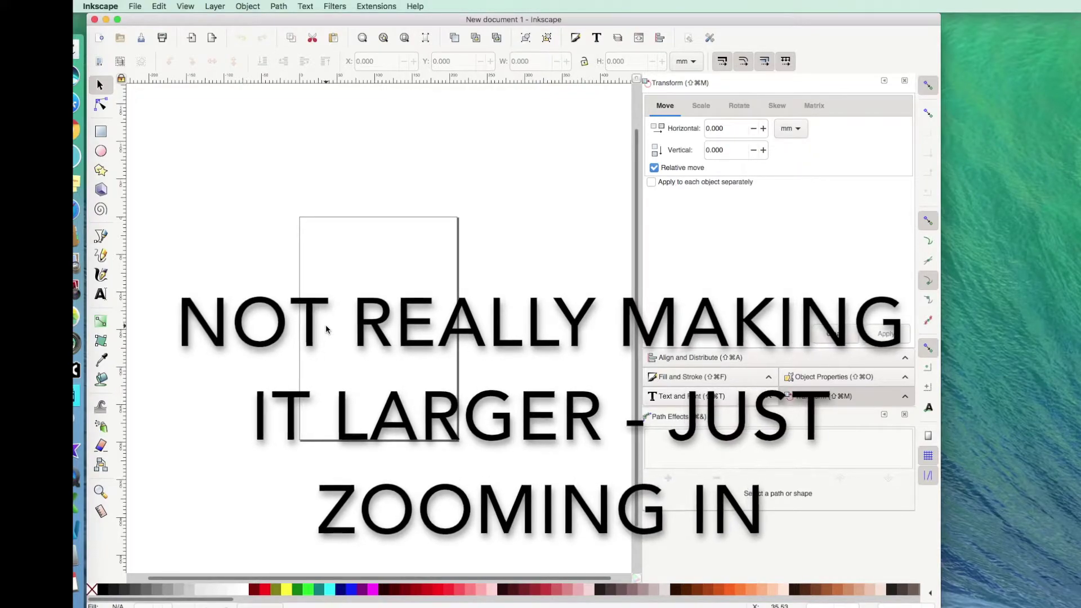
Step: Zoom in twice so the blank page fills most of the canvas
key("plus")
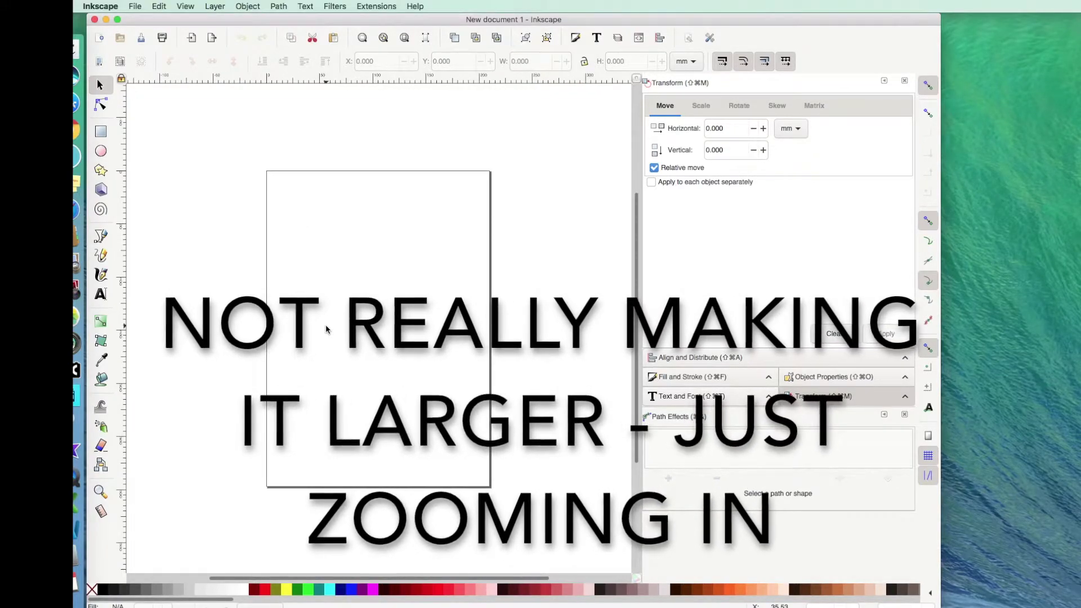
key("plus")
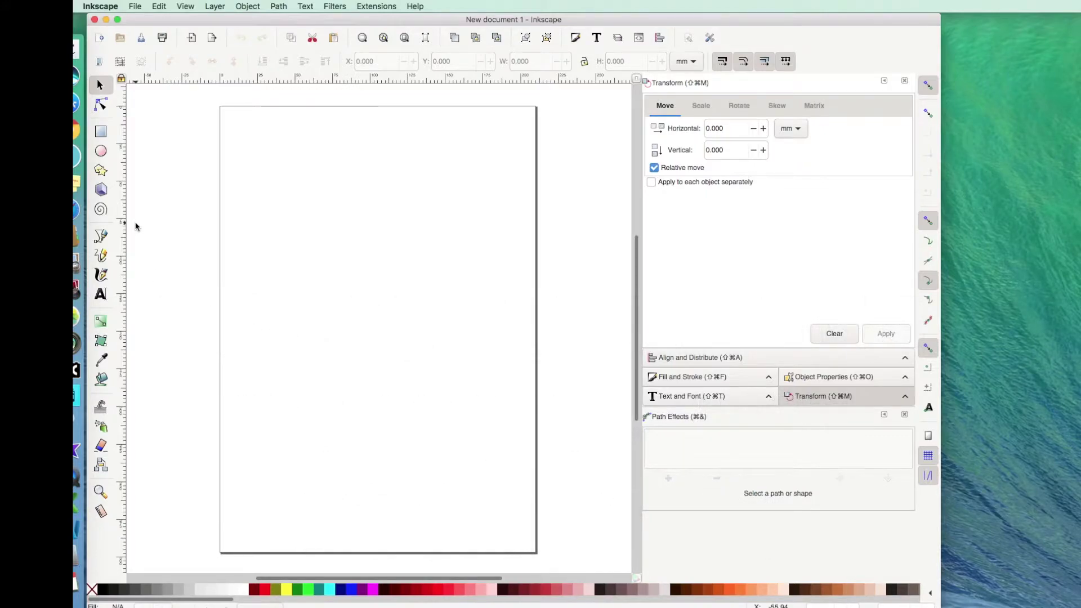
Step: Draw an upright oval near the page's upper left and give it the teal palette fill
left_click(103, 152)
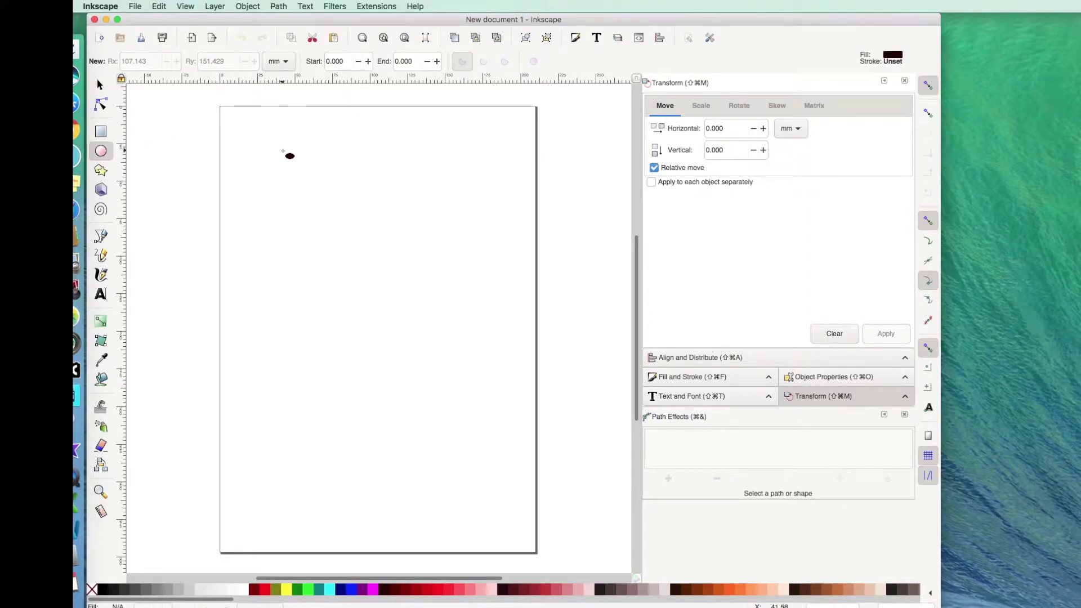
left_click_drag(283, 151, 332, 222)
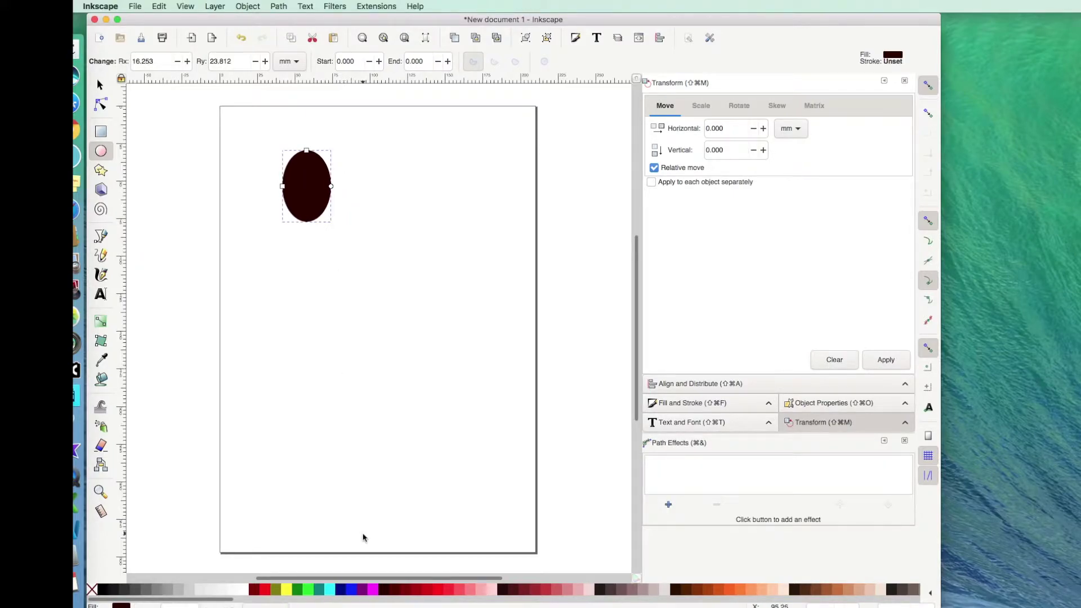
left_click(320, 592)
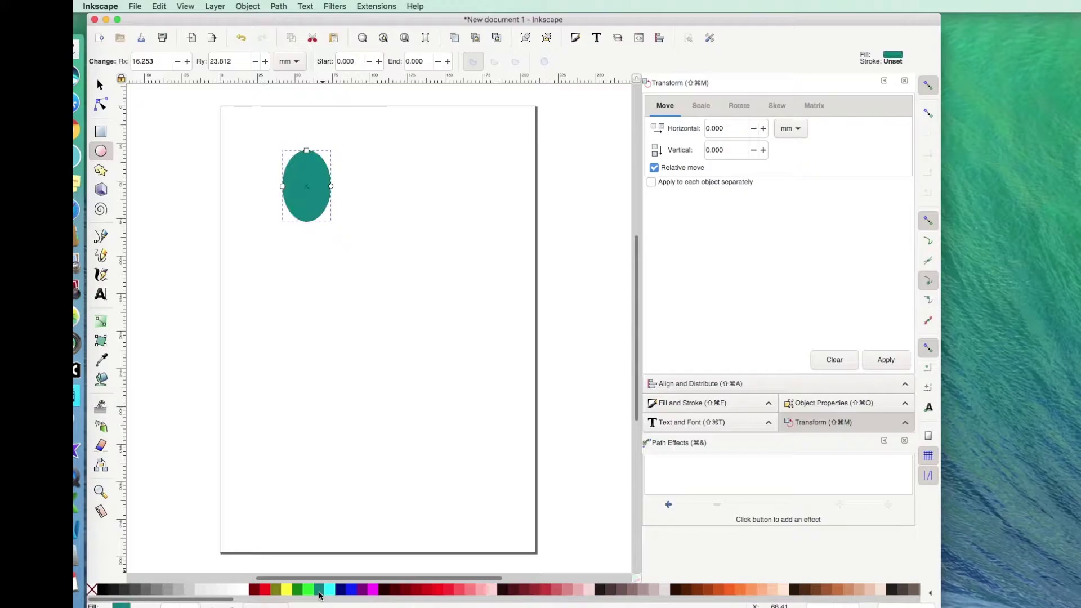
left_click(102, 86)
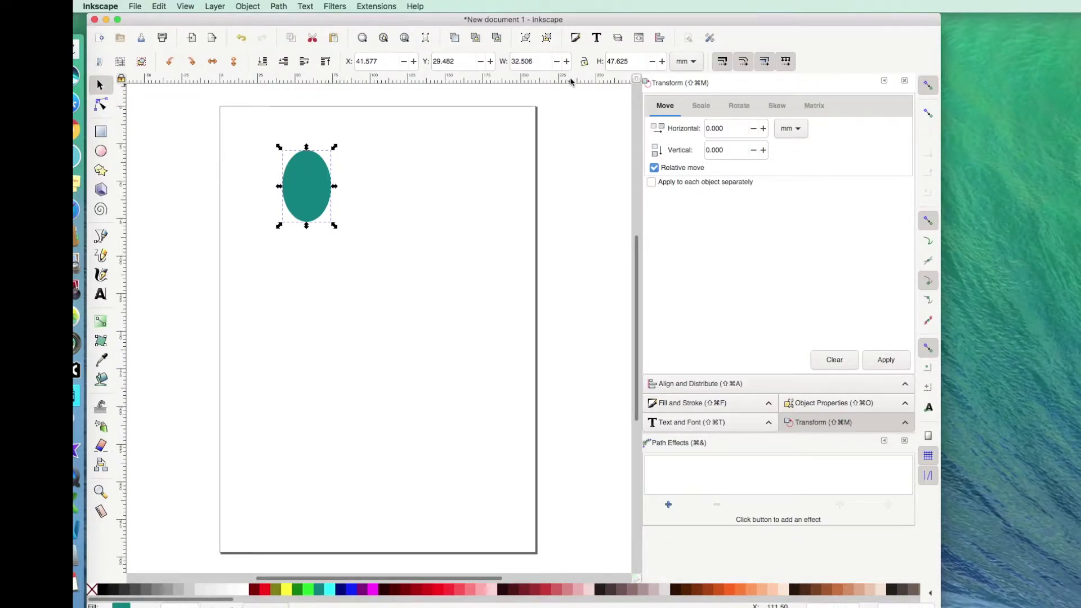
Step: Switch units to inches and proportionally resize the oval to 2.25 in tall, 1.536 in wide
left_click(696, 66)
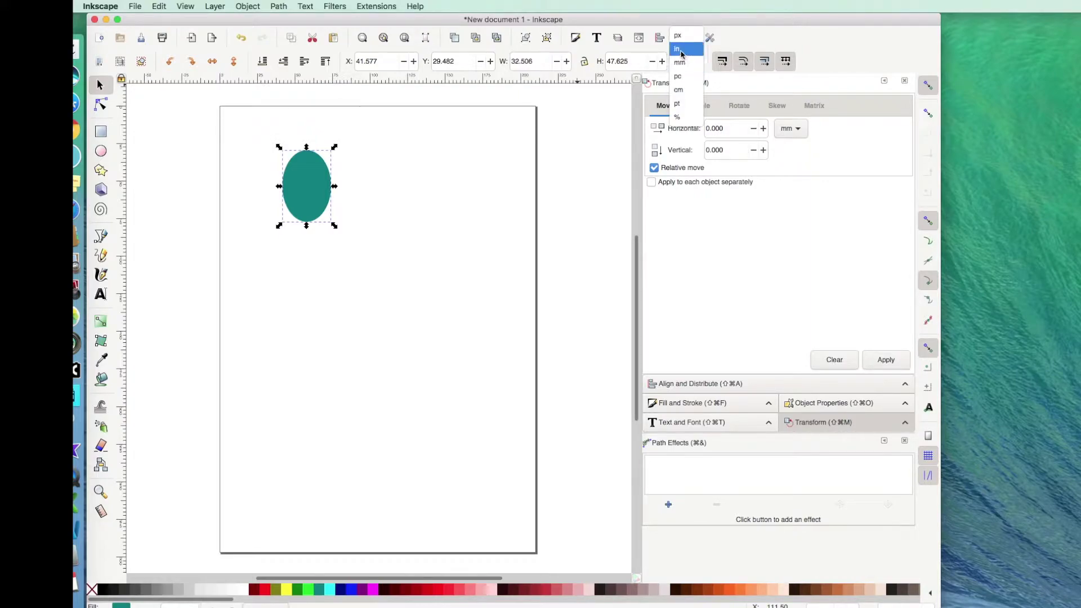
left_click(681, 53)
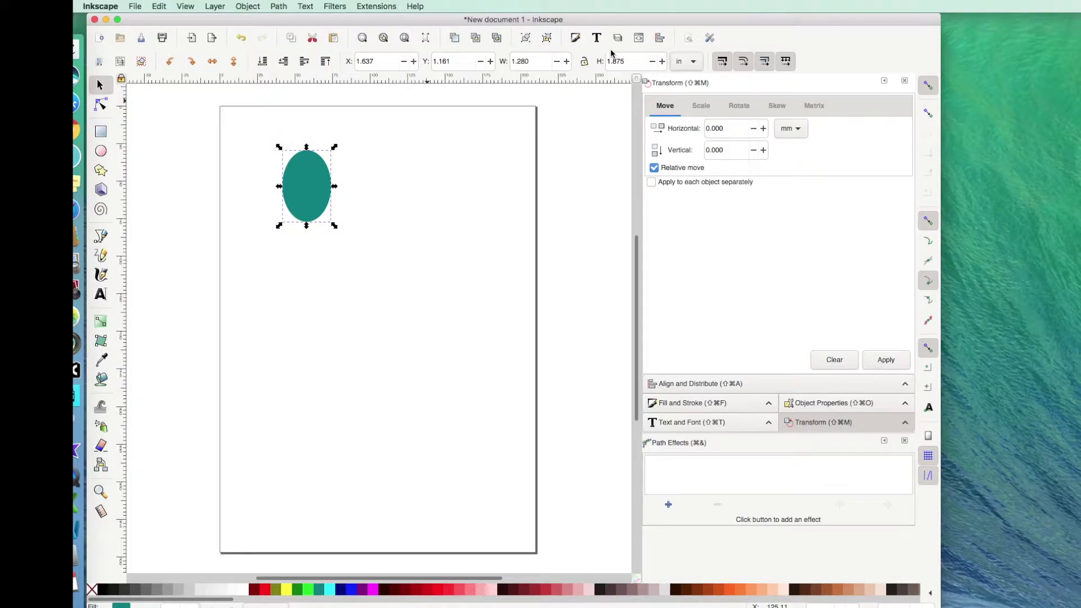
left_click(585, 62)
left_click(643, 62)
double_click(642, 62)
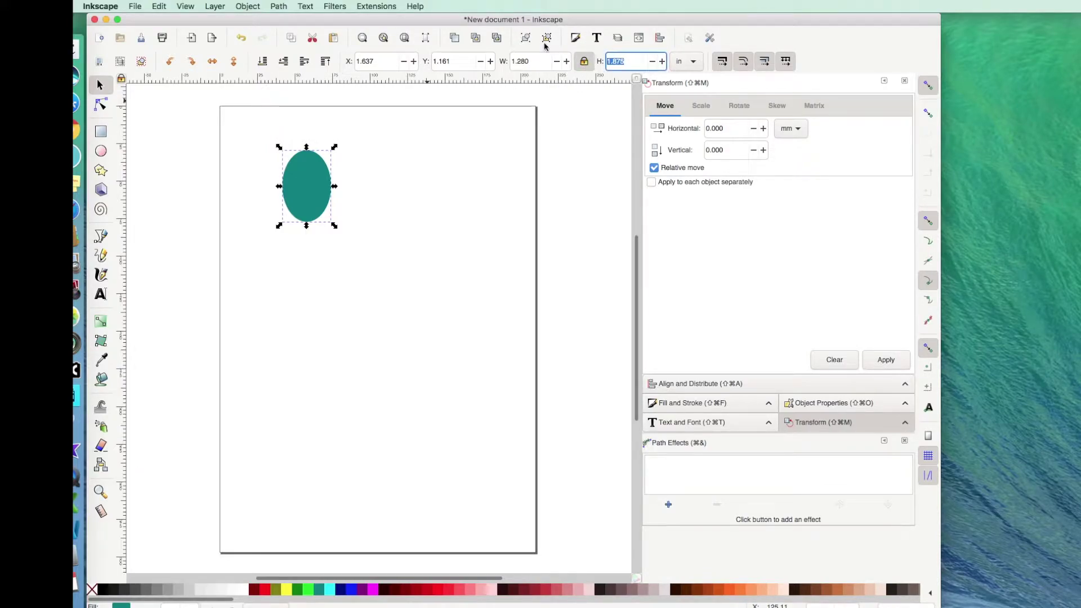
type("2.25")
key("Return")
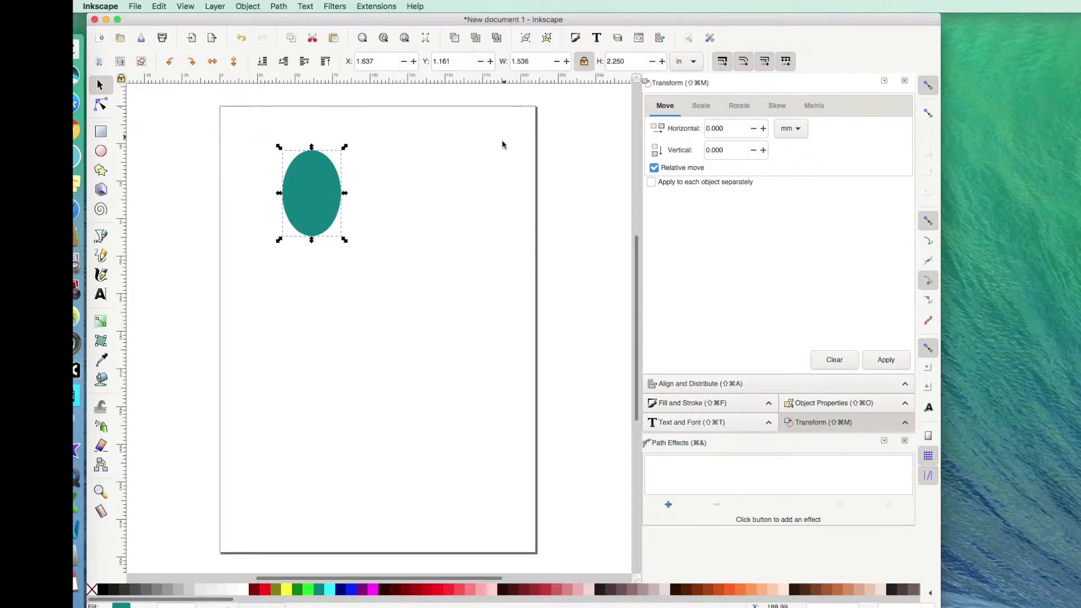
Step: Zoom in and pan to bring the enlarged teal oval into view
scroll(498, 161, "up", 3)
scroll(498, 162, "left", 3)
scroll(498, 162, "left", 1)
scroll(498, 163, "down", 1)
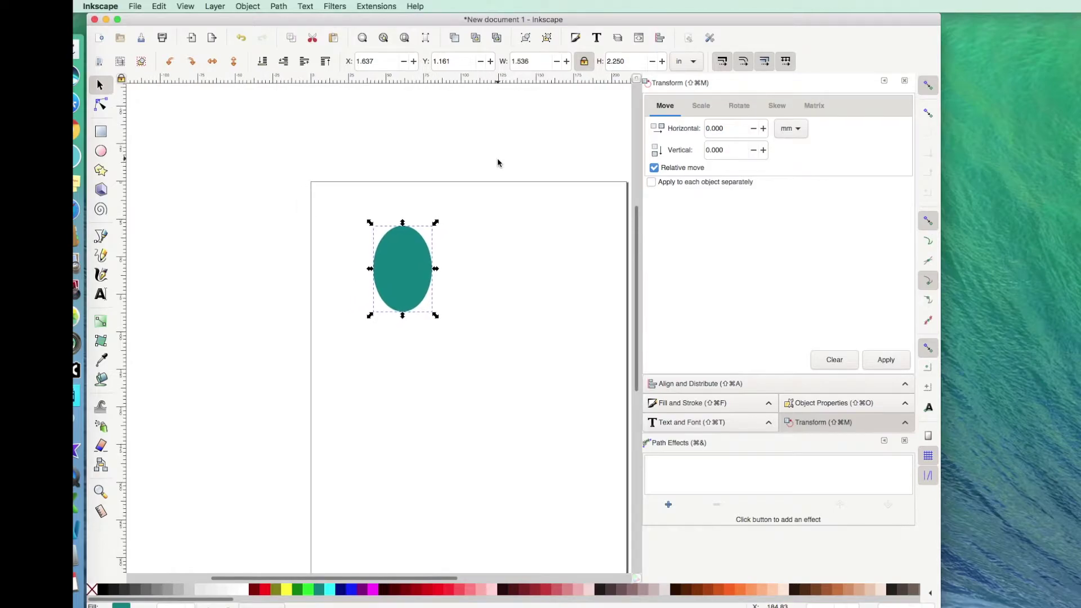
key("plus")
key("plus")
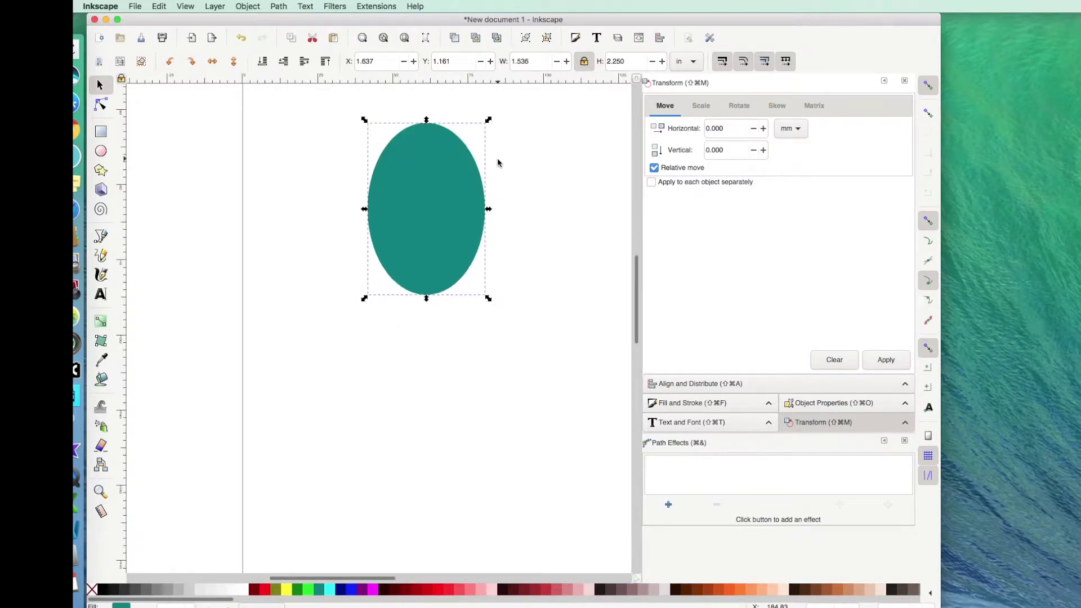
scroll(498, 163, "up", 3)
scroll(498, 163, "right", 4)
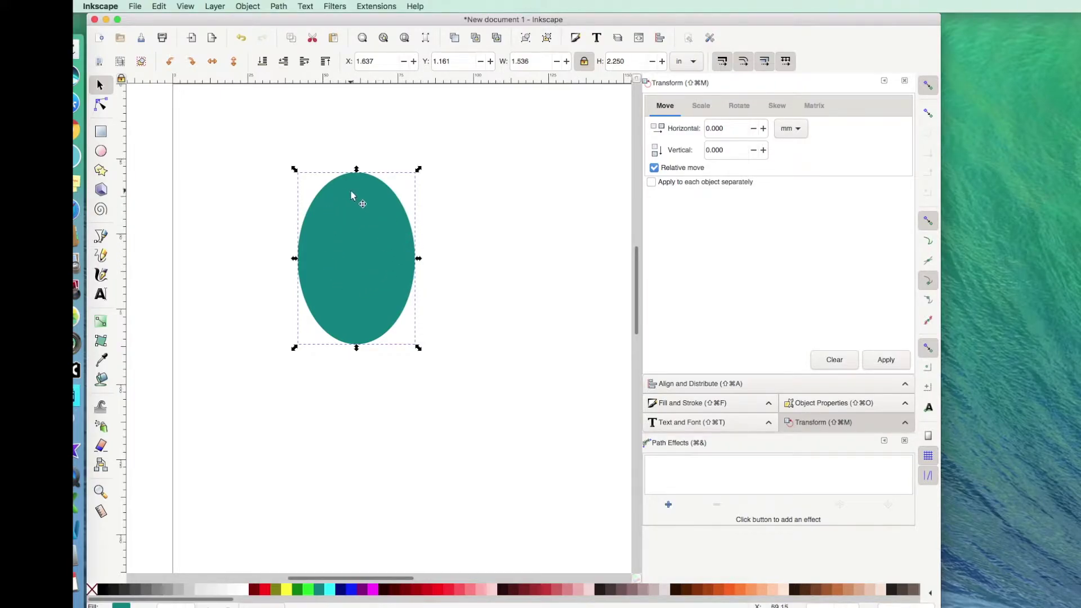
left_click(160, 6)
left_click(174, 74)
left_click(161, 6)
left_click(167, 82)
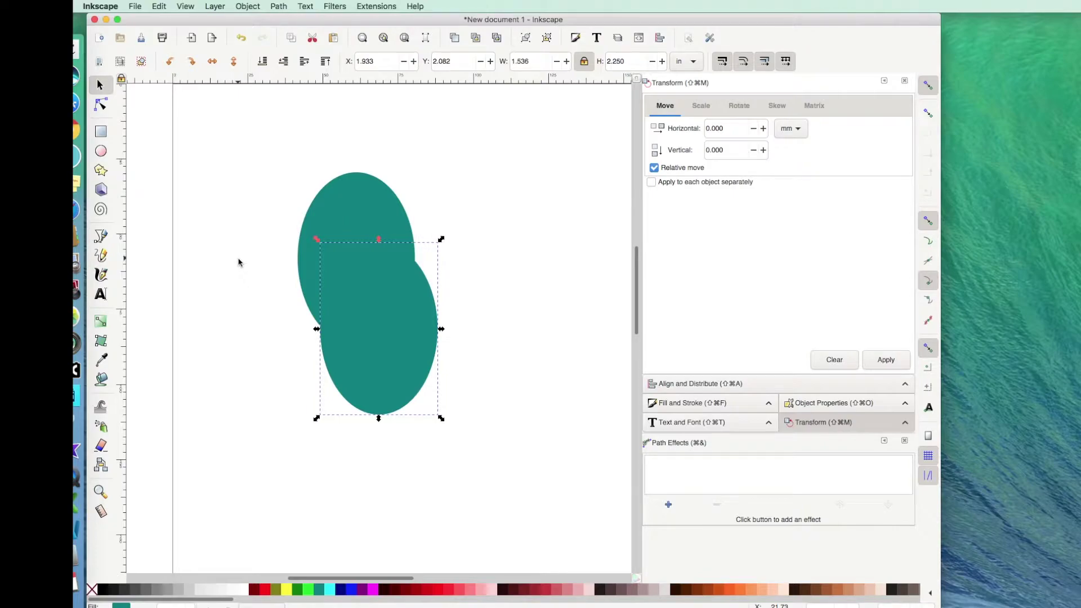
left_click_drag(402, 353, 419, 303)
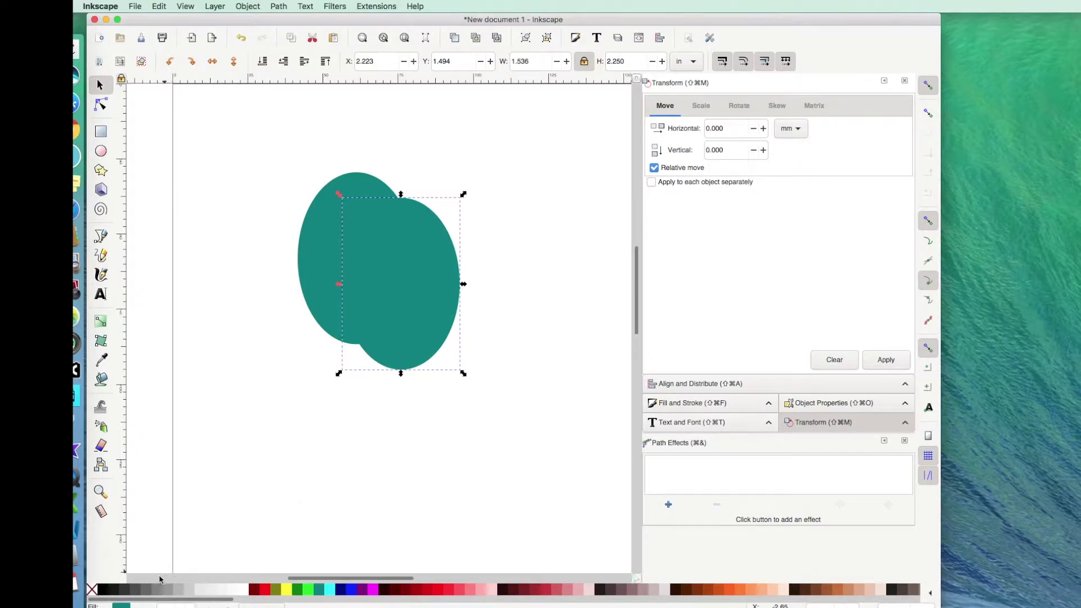
left_click(141, 589)
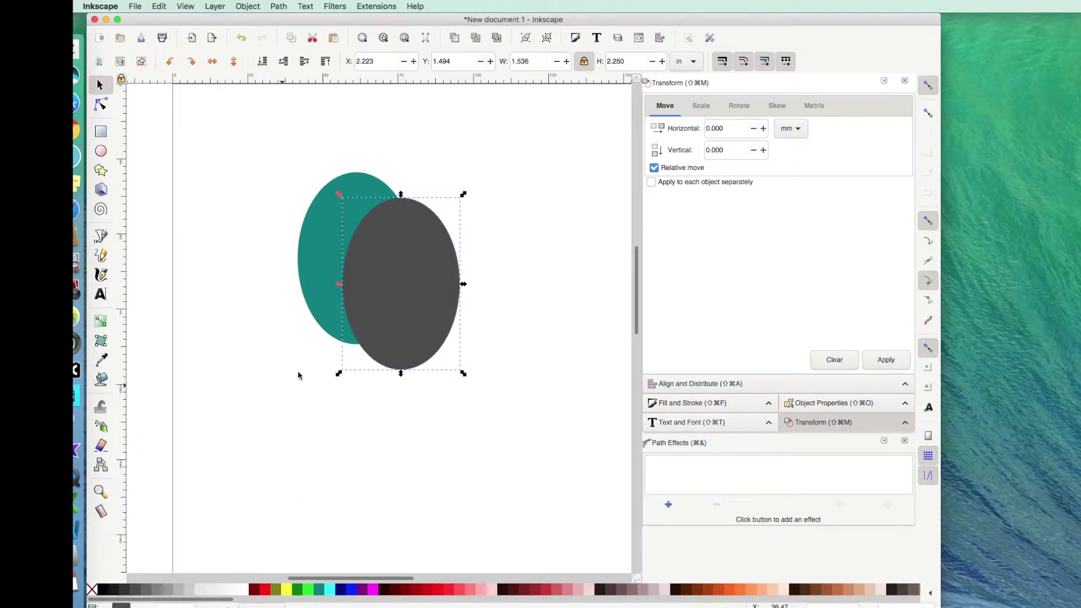
left_click_drag(401, 306, 378, 299)
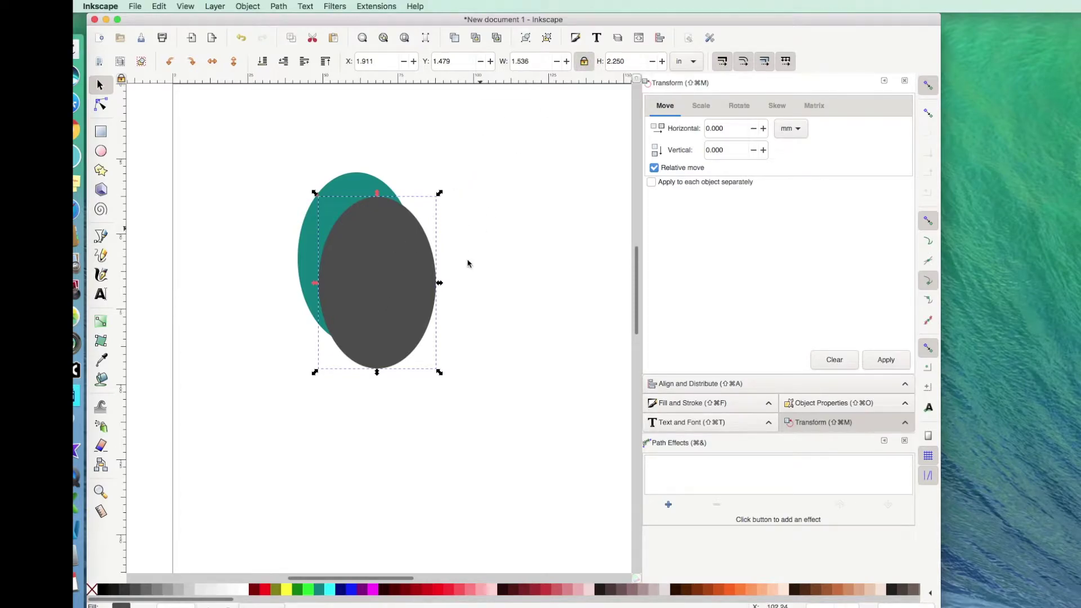
left_click_drag(440, 372, 400, 294)
left_click_drag(357, 253, 367, 251)
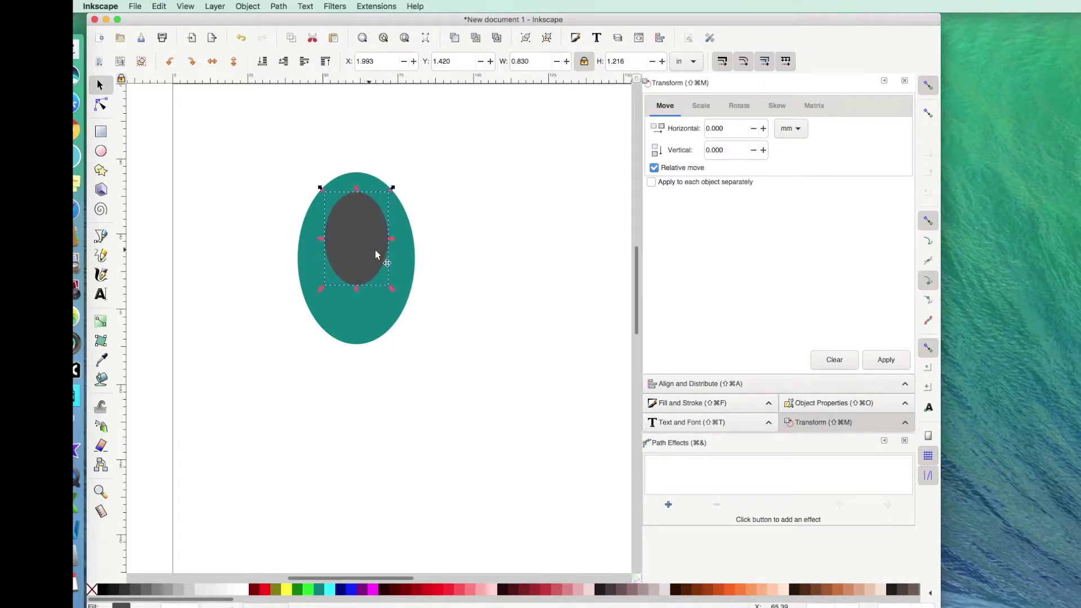
left_click(522, 284)
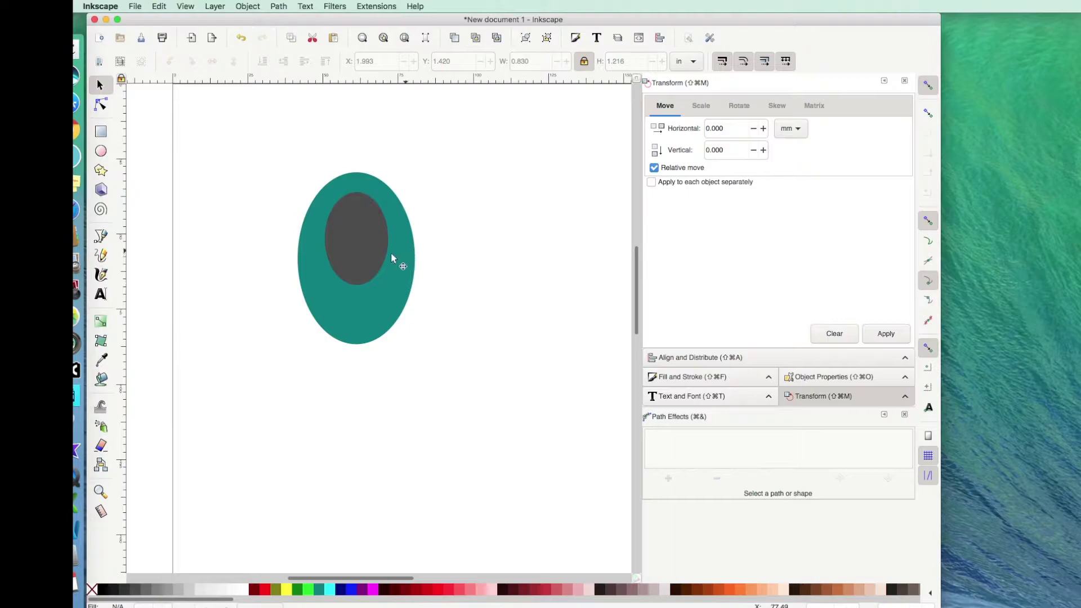
left_click_drag(370, 256, 497, 196)
key("Delete")
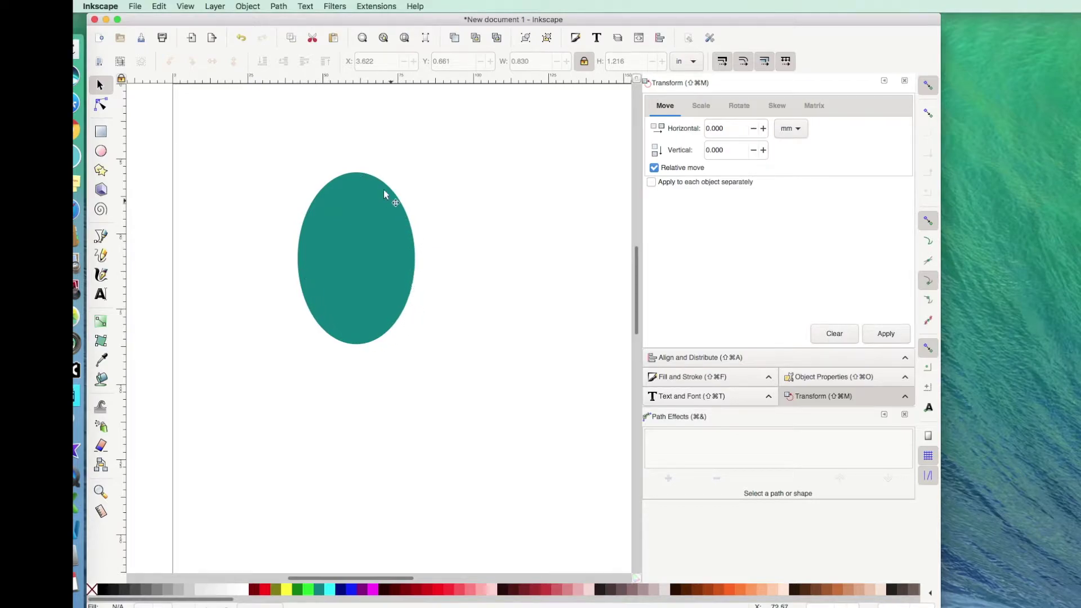
Step: Unlock proportions and set the teal oval's height to 2.15 in
left_click(341, 280)
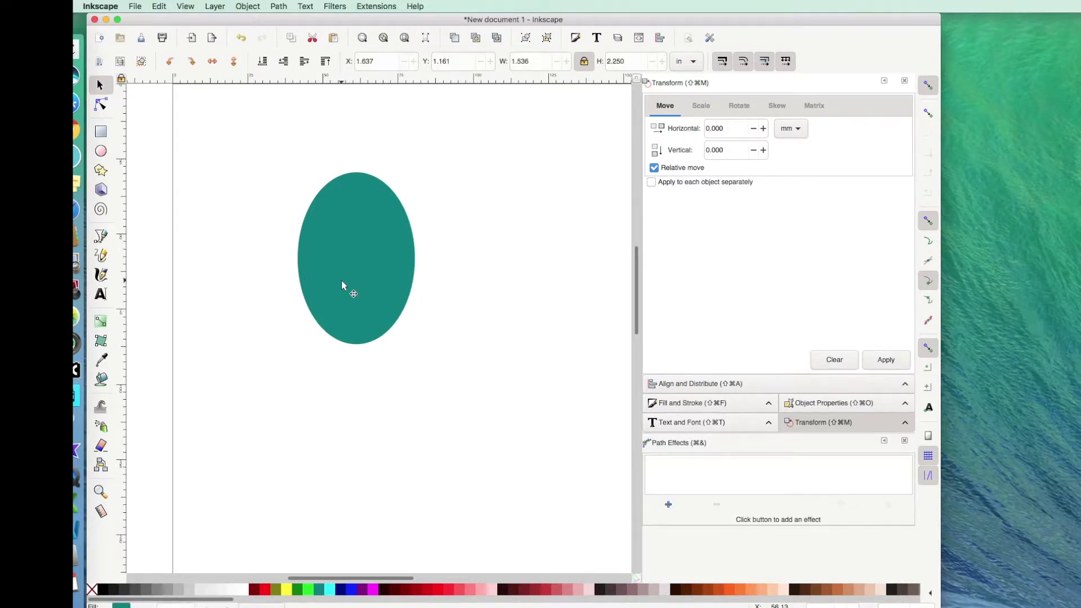
left_click(584, 62)
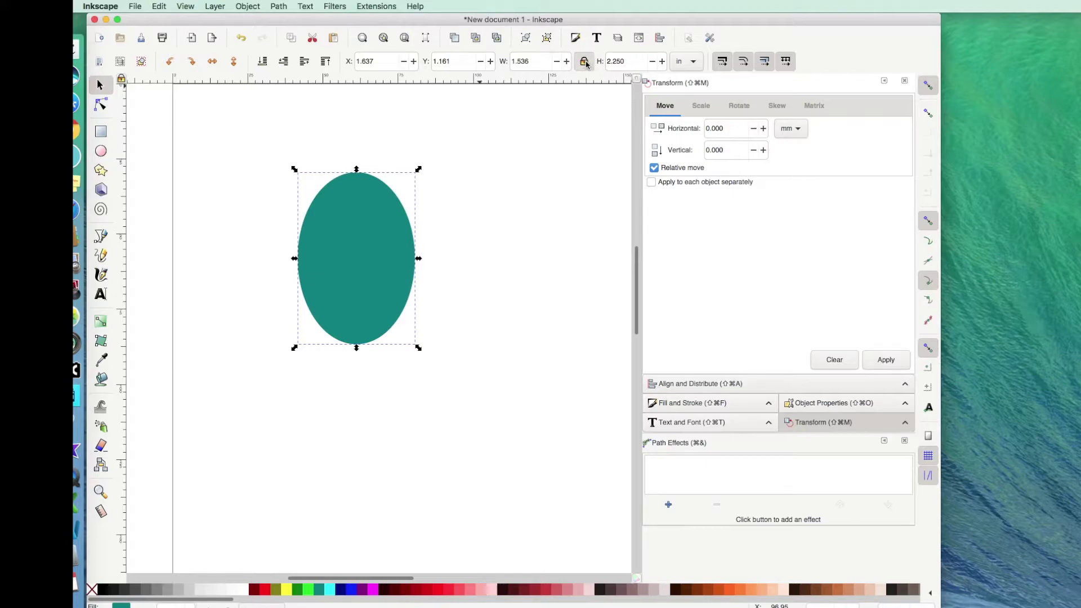
left_click(626, 63)
key("BackSpace")
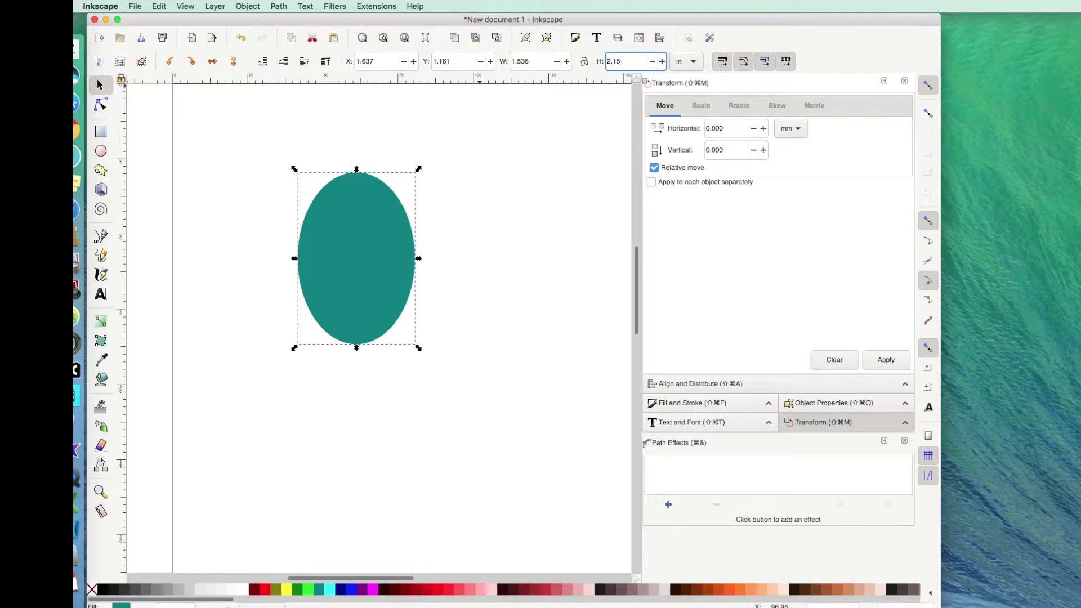
key("Return")
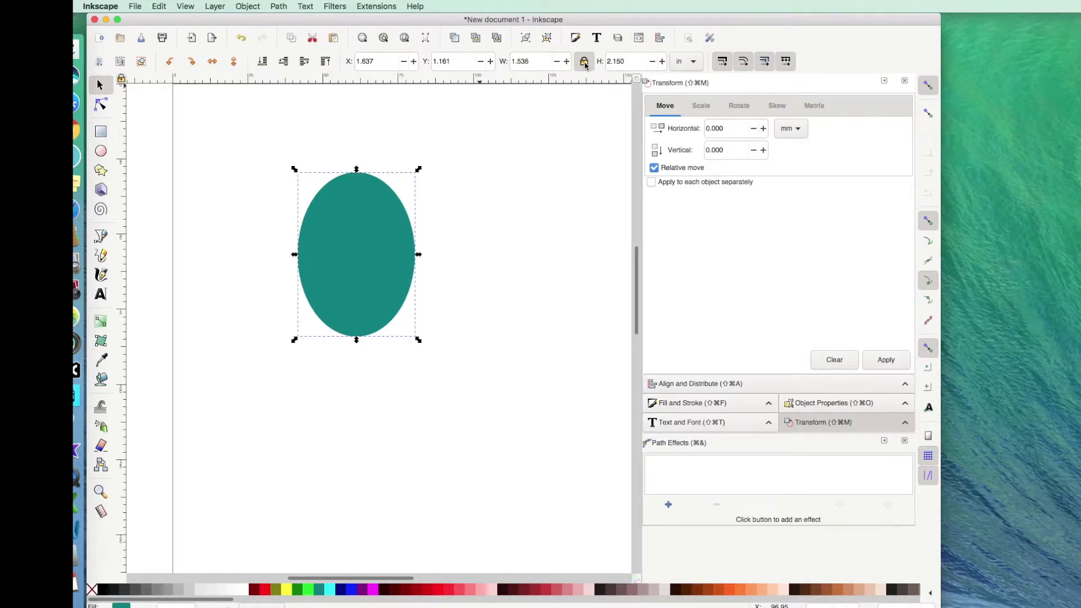
Step: Paste a copy of the oval, fill it grey, shrink it and move it up inside the teal oval
key("super+v")
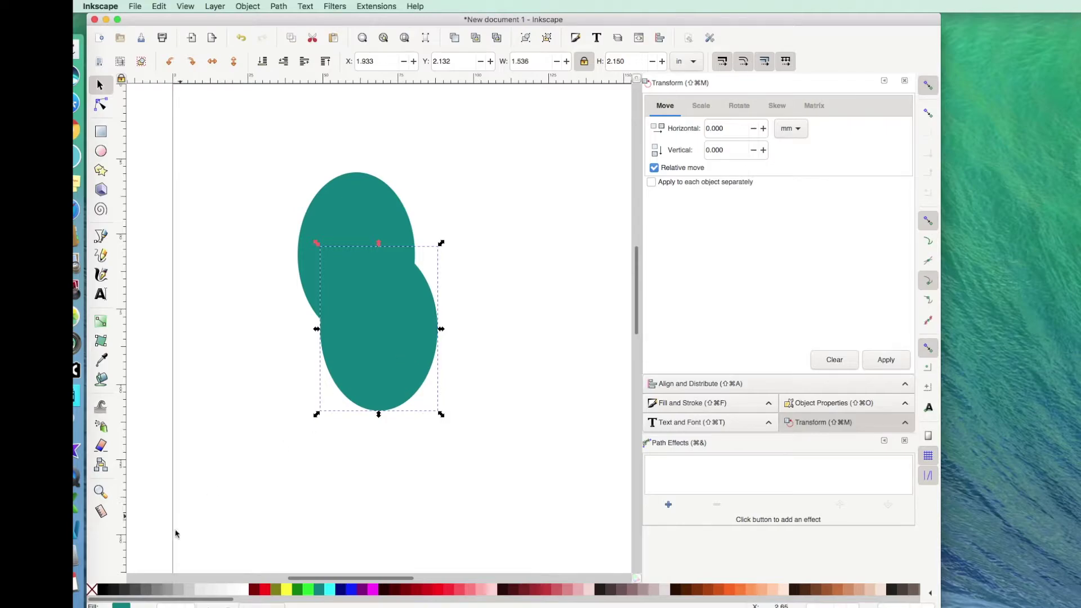
left_click(160, 590)
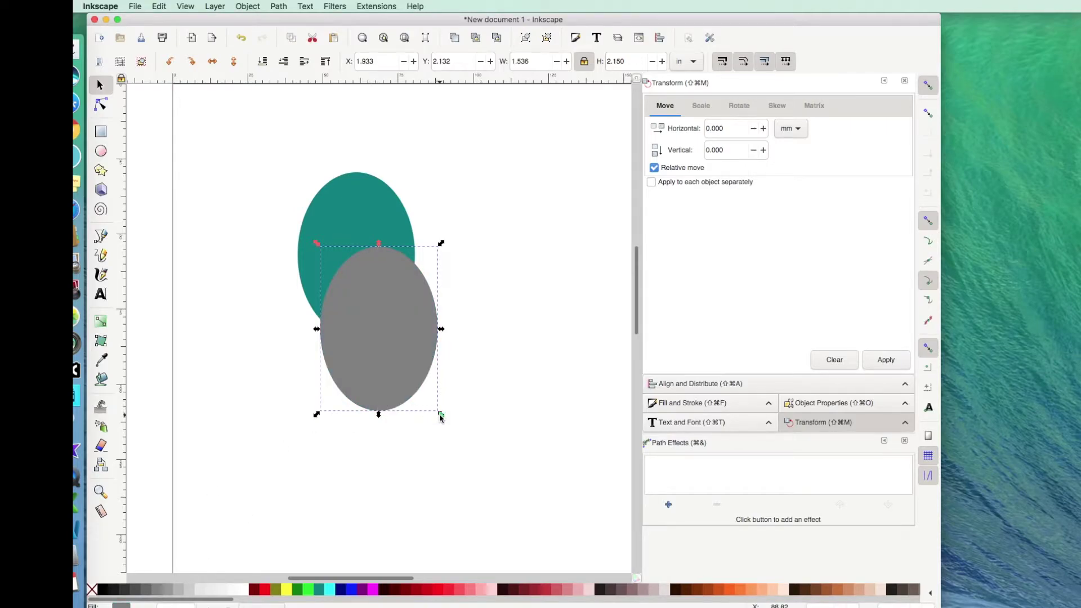
left_click_drag(441, 415, 401, 338)
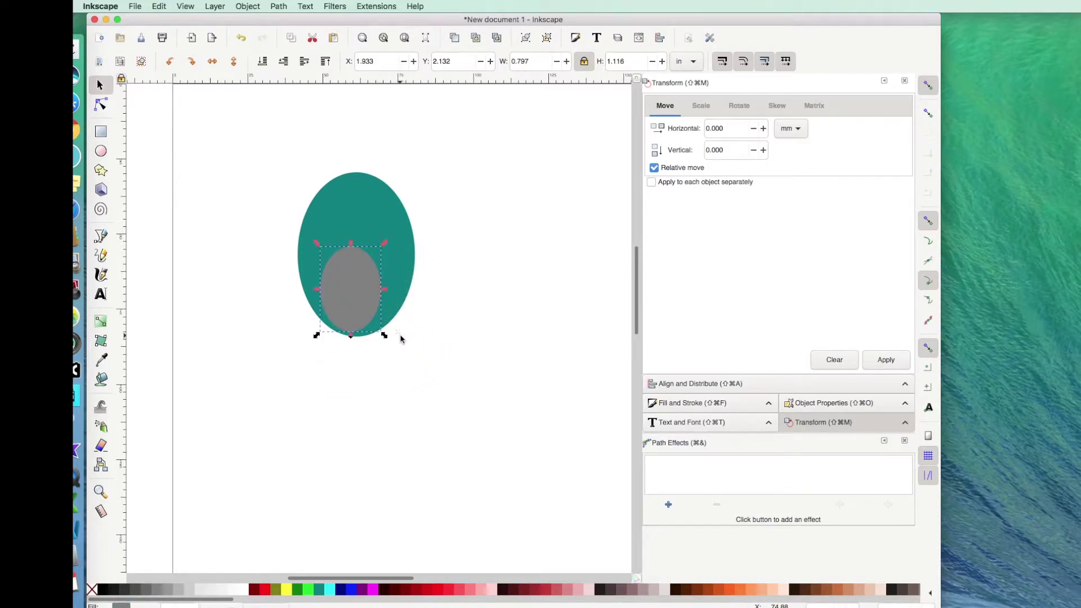
left_click_drag(354, 301, 359, 239)
left_click(464, 242)
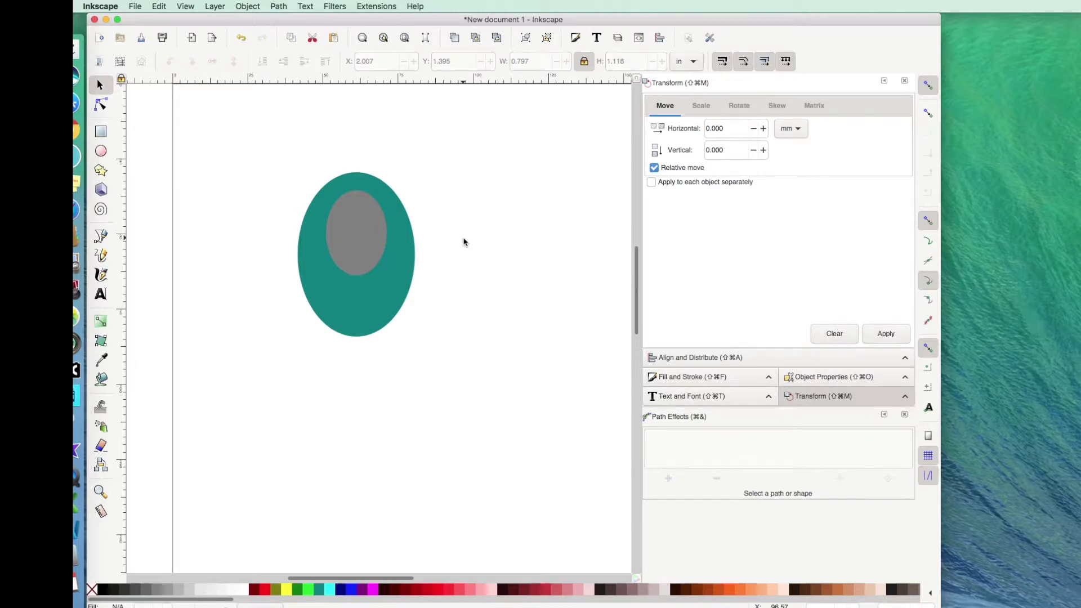
Step: Set the grey oval to 0.850 in wide (1.116 in tall) and nudge it into place
left_click(363, 248)
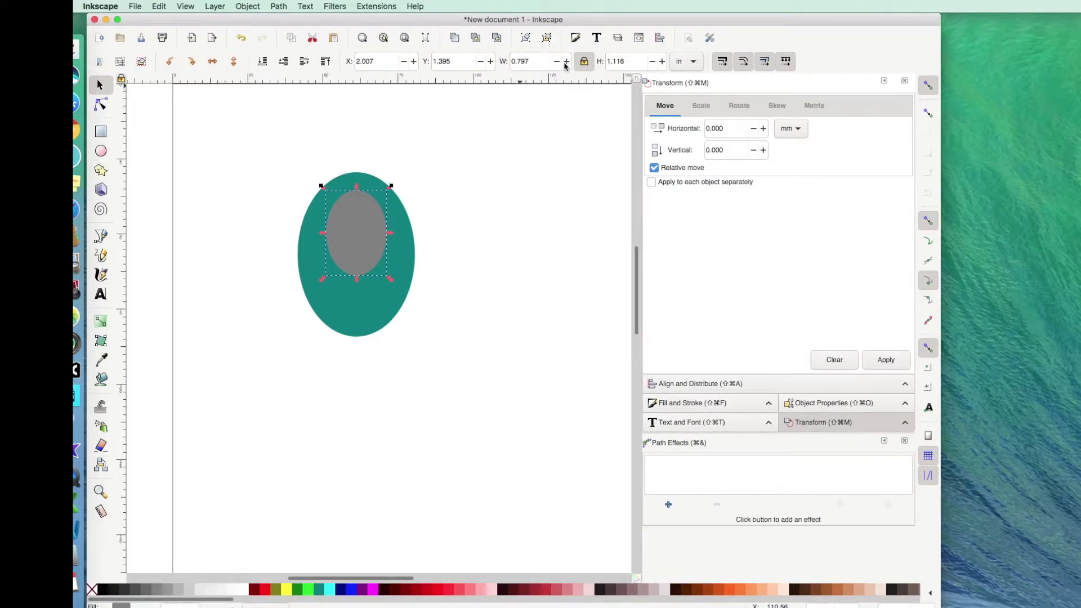
left_click(585, 62)
left_click(544, 62)
key("BackSpace")
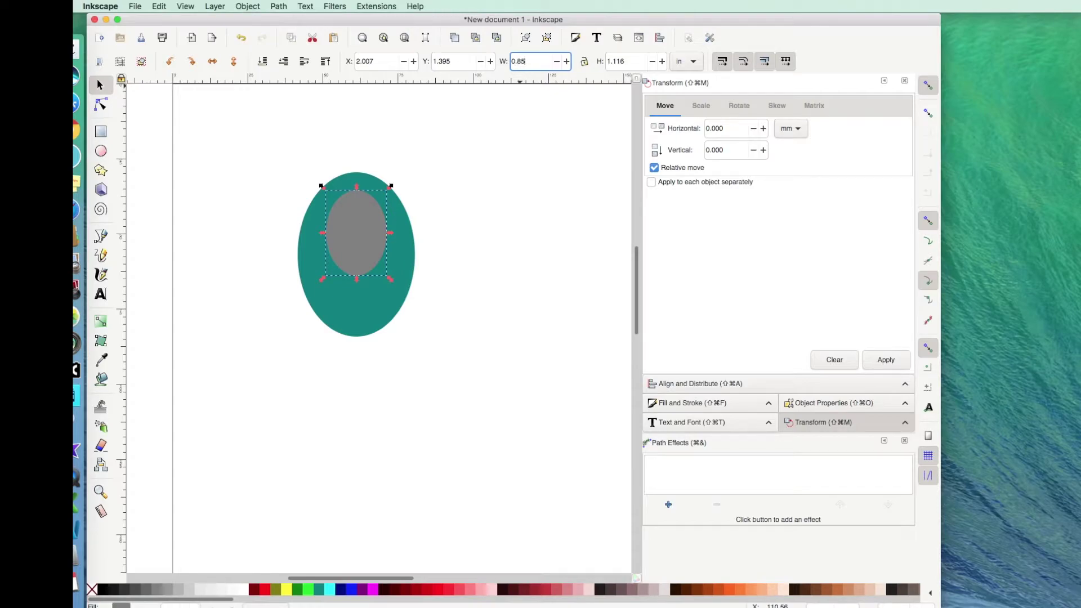
type("85")
key("Return")
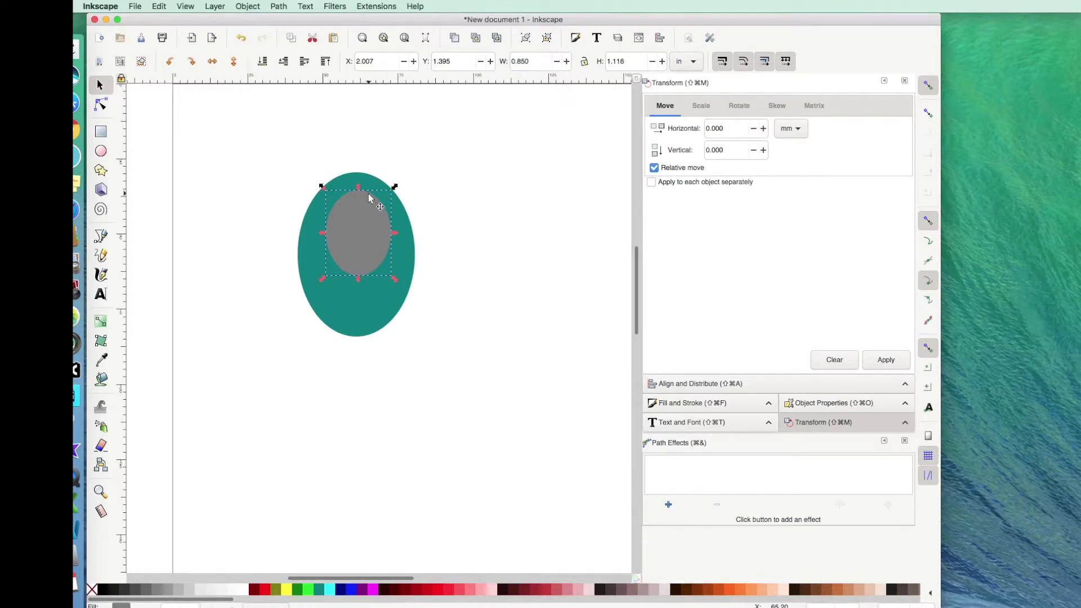
left_click(584, 60)
left_click_drag(368, 232, 365, 232)
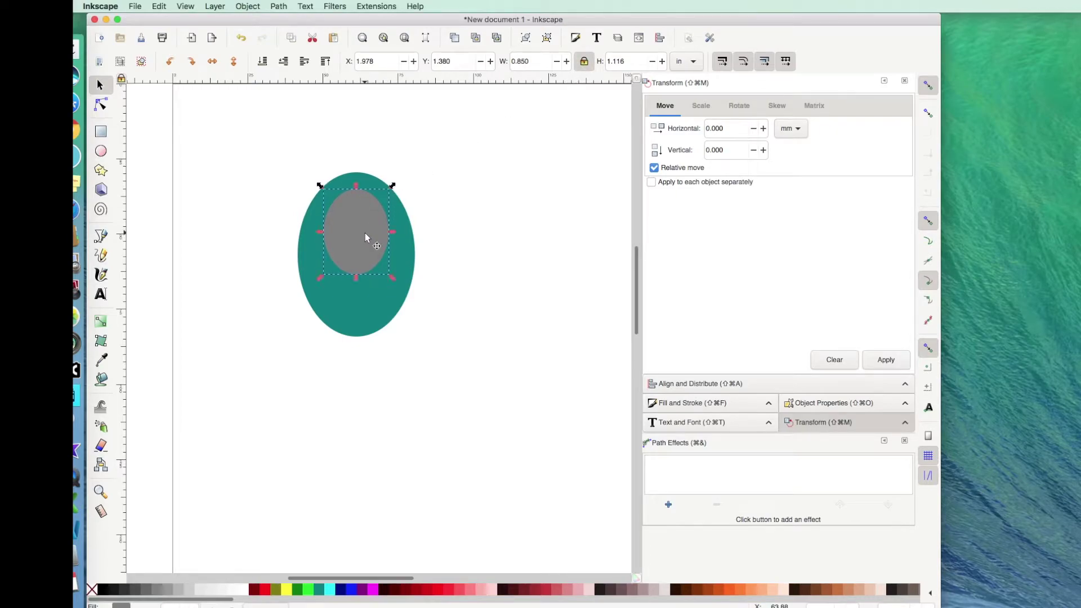
left_click(528, 186)
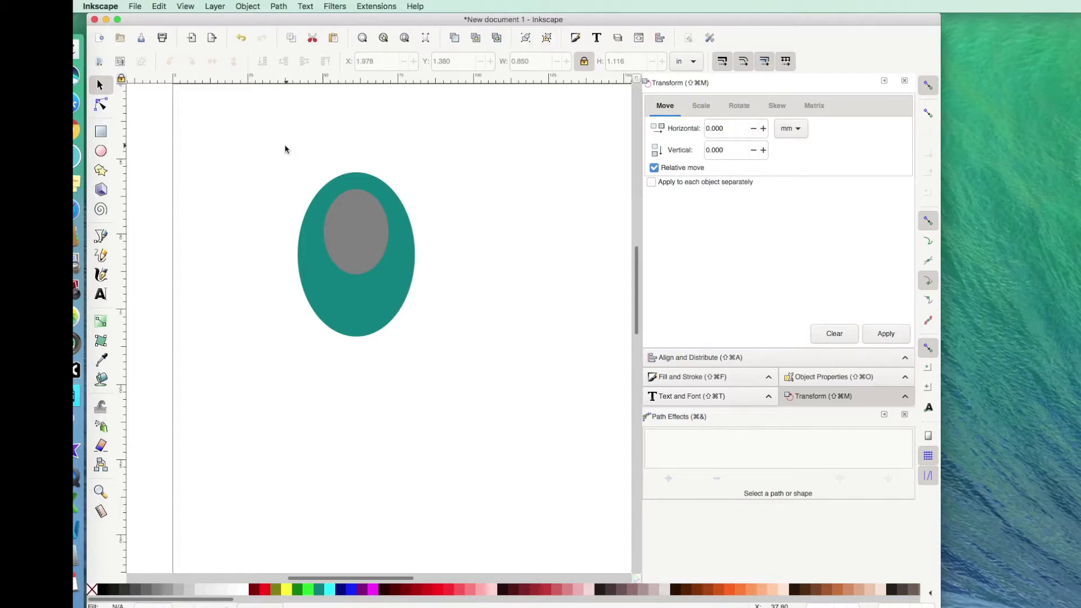
Step: Select both ovals and center them on a common vertical axis via Align and Distribute
left_click_drag(275, 147, 459, 366)
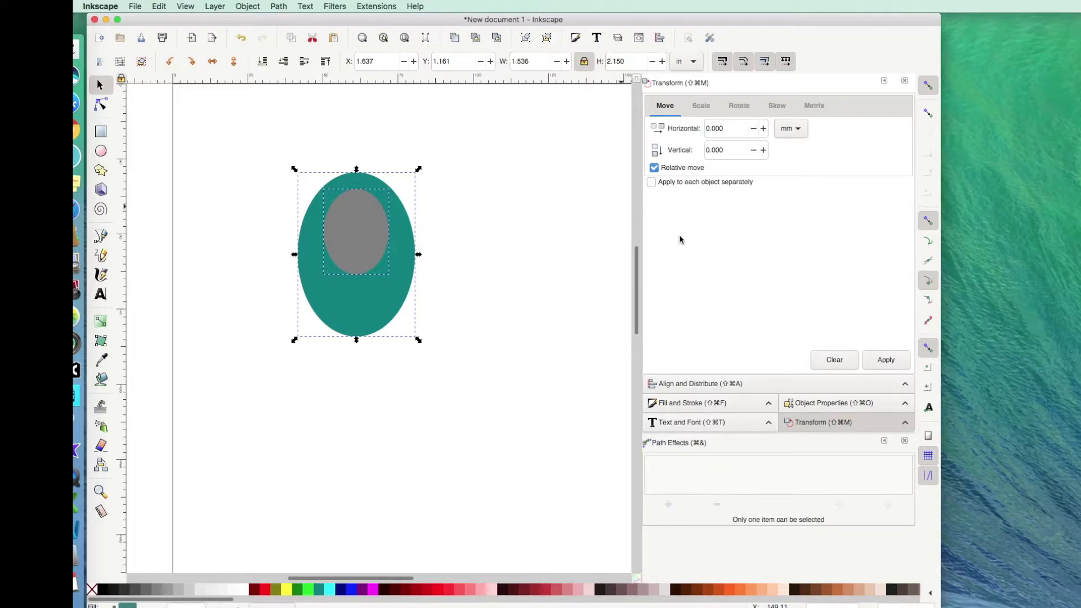
left_click(686, 385)
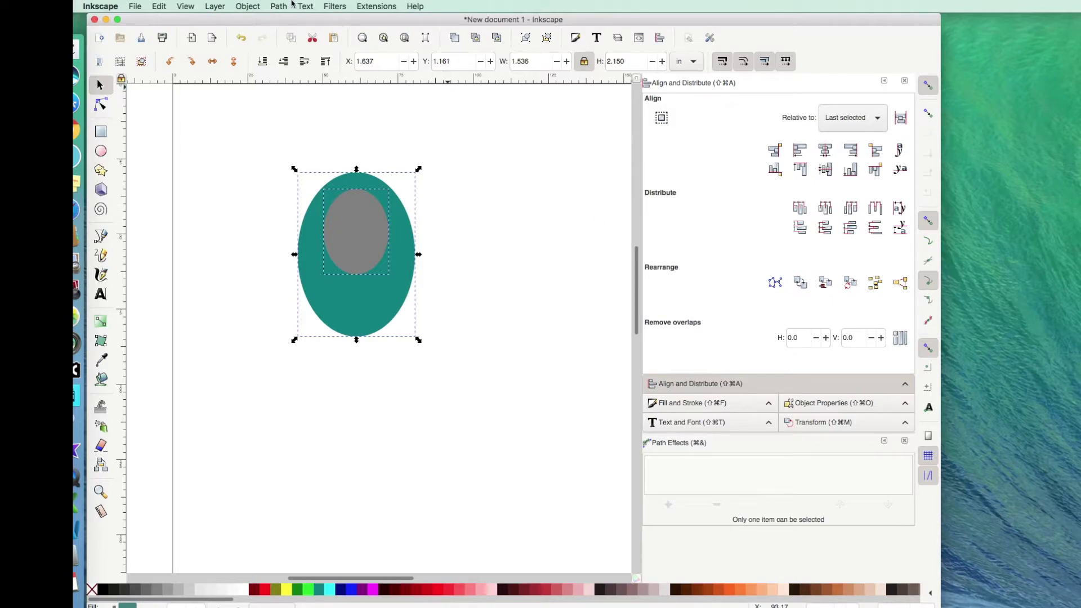
left_click(249, 7)
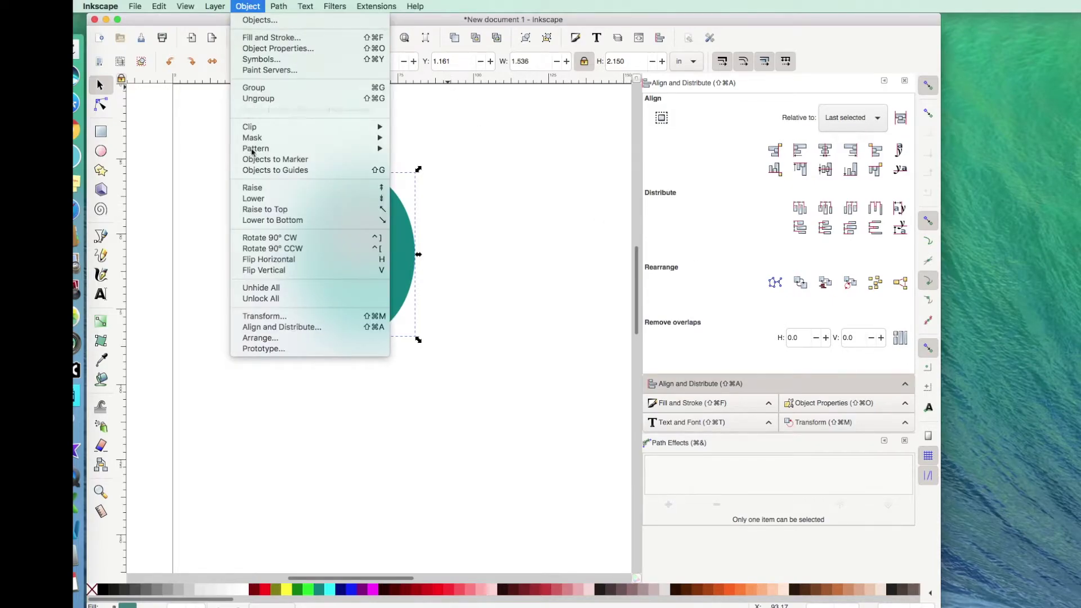
left_click(257, 328)
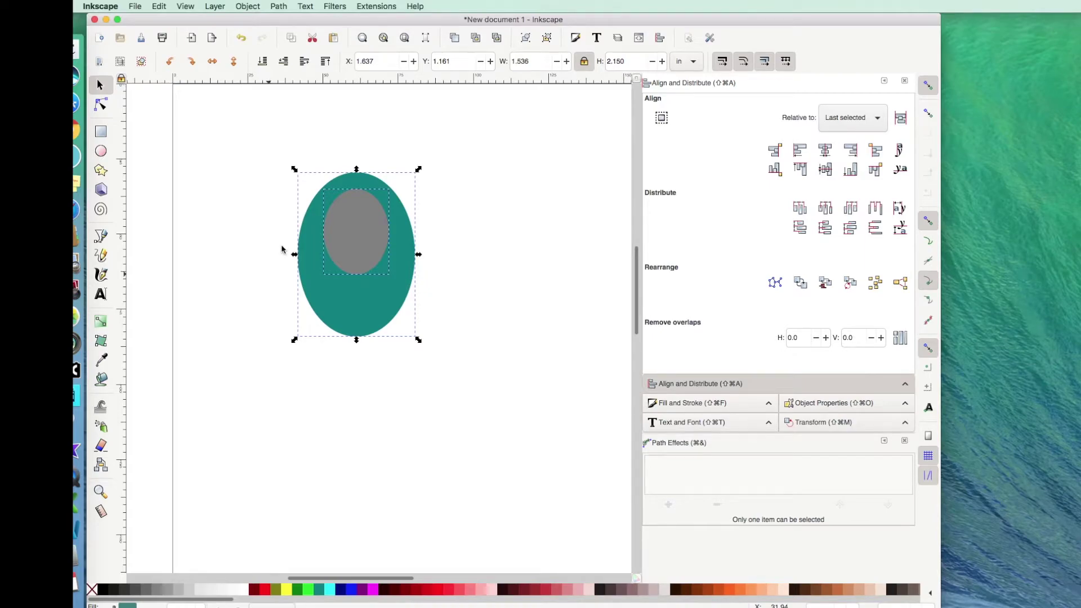
left_click(826, 155)
left_click(279, 6)
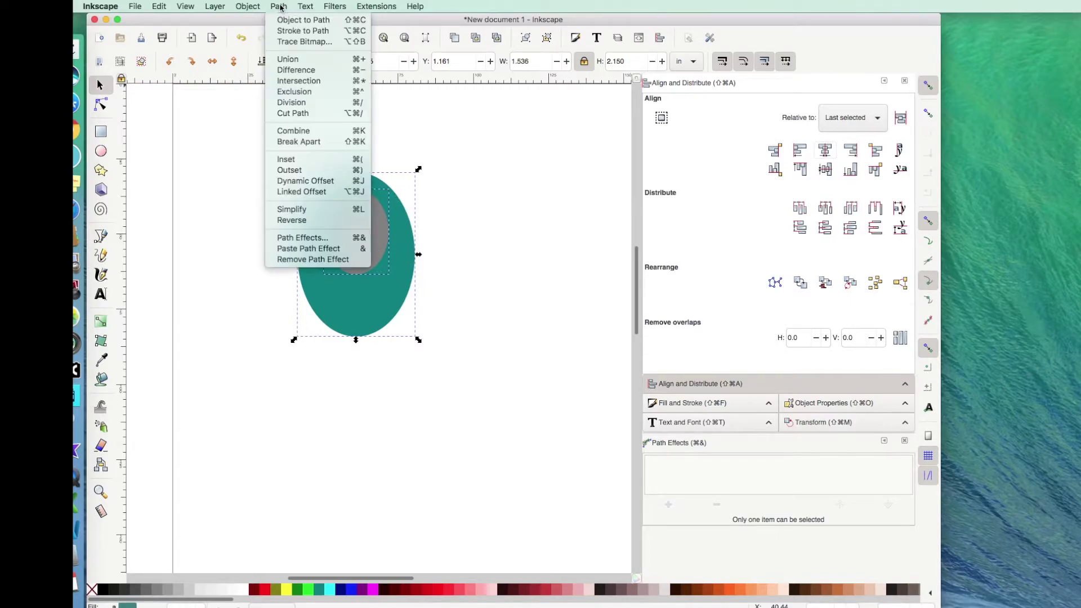
Step: Apply Path > Difference to subtract the grey oval from the teal one, then deselect
left_click(288, 70)
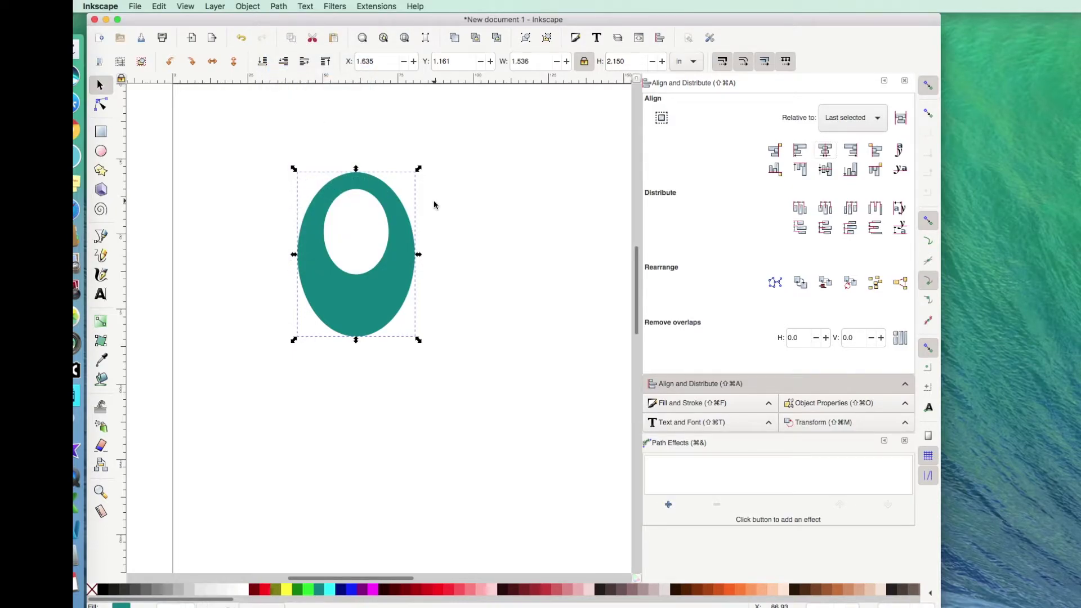
left_click(491, 223)
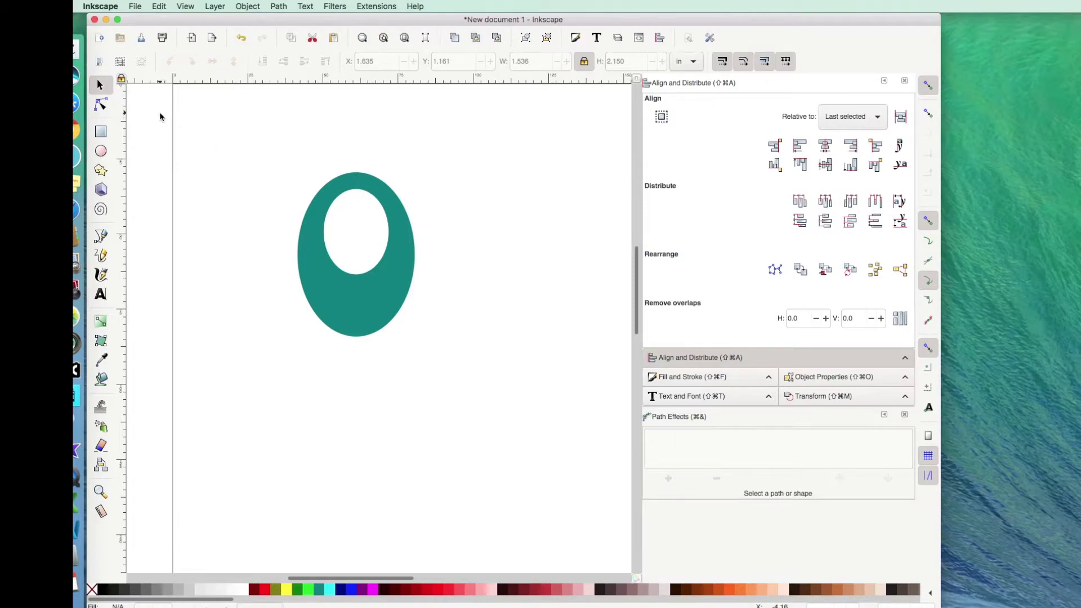
left_click(100, 153)
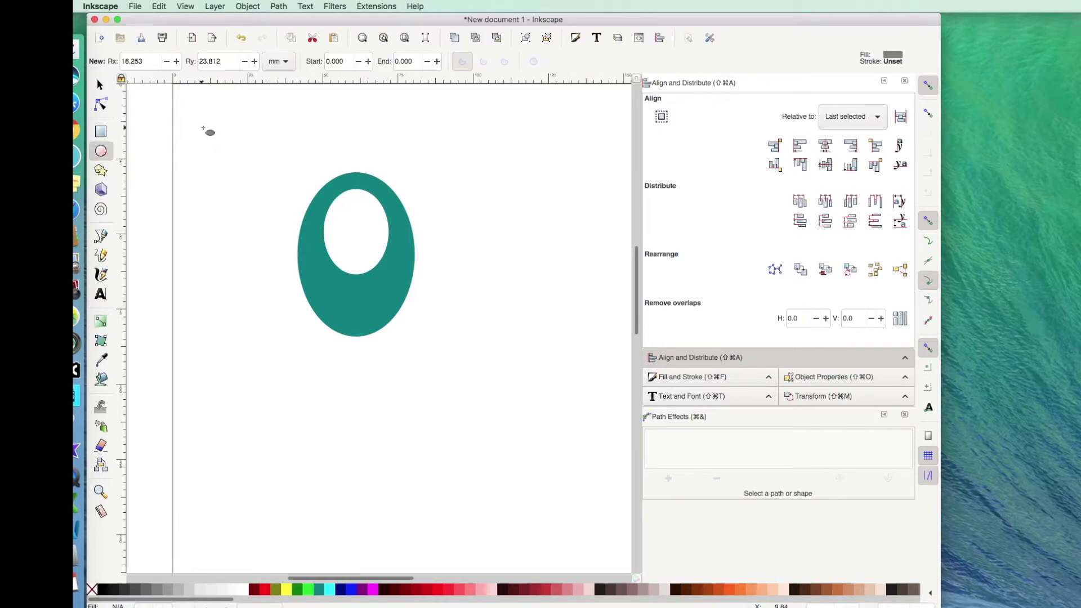
Step: Draw a small ellipse and set its width and height to 0.070 in each
left_click_drag(212, 129, 275, 160)
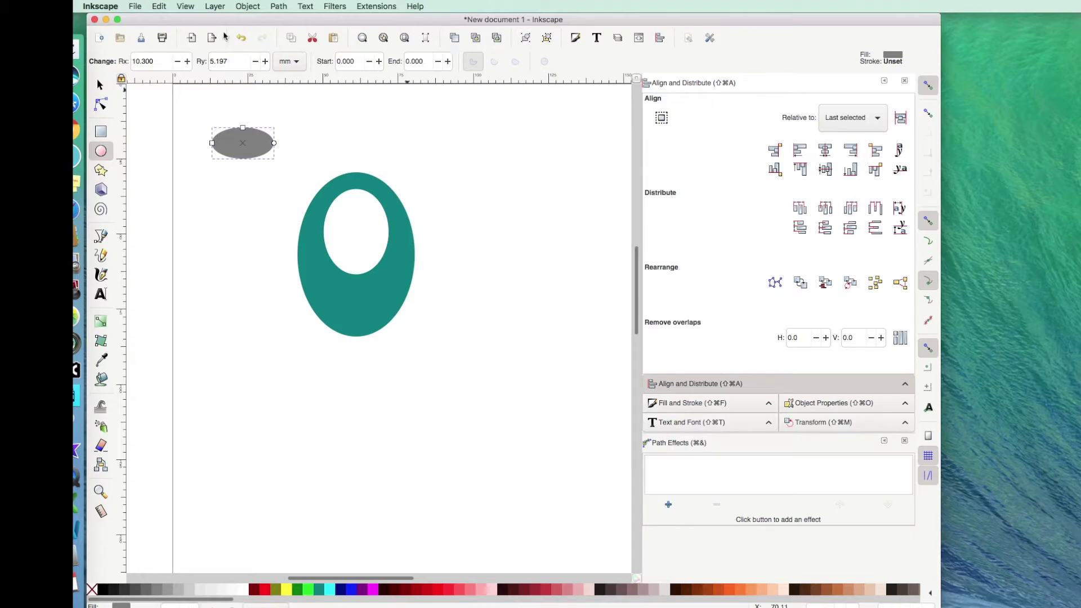
left_click(100, 85)
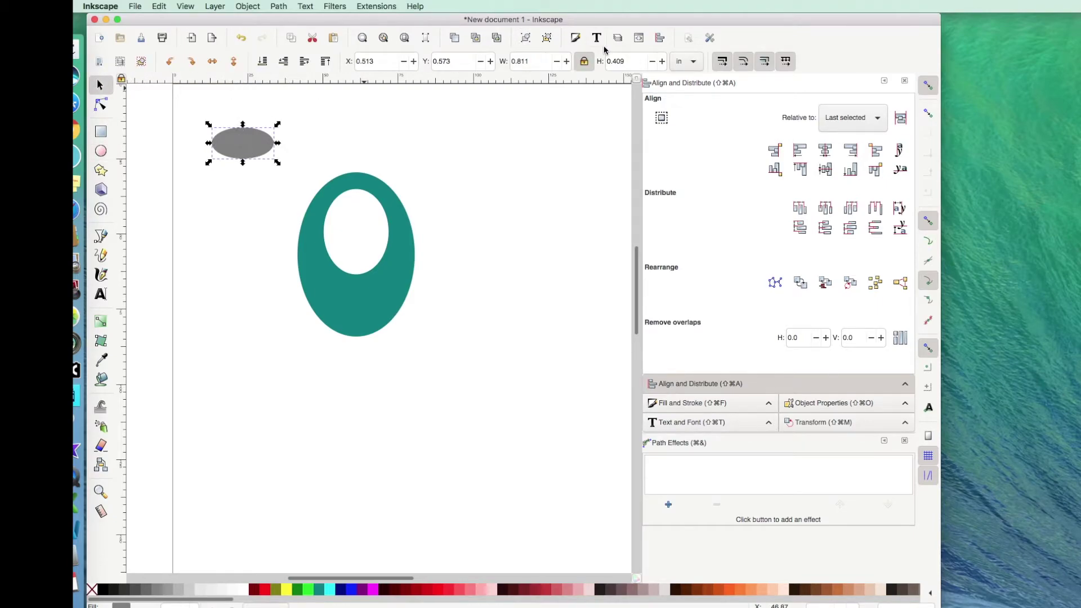
left_click(584, 62)
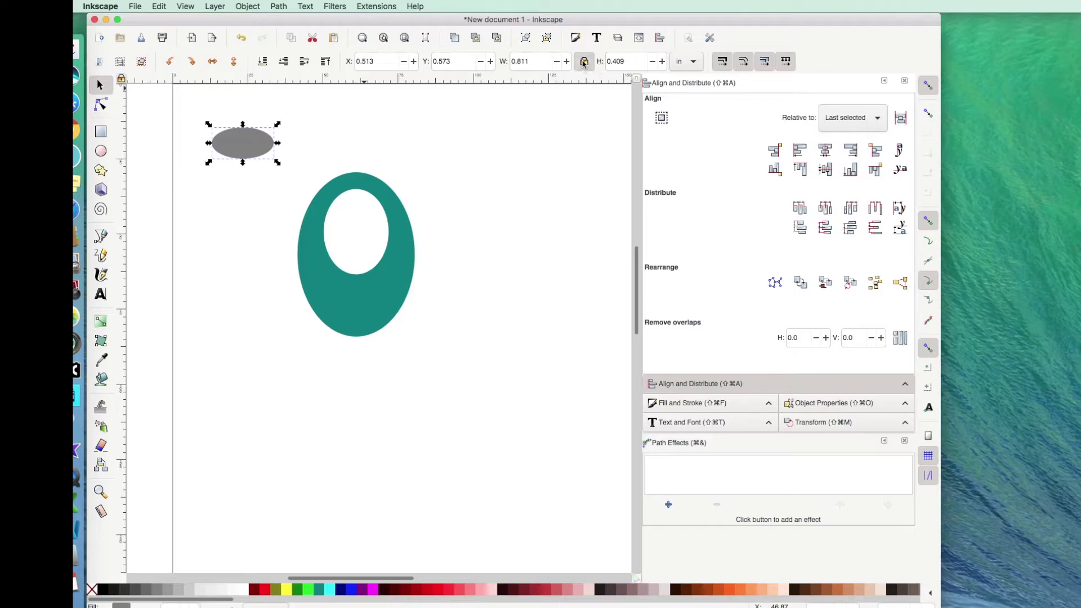
left_click(639, 62)
key("BackSpace")
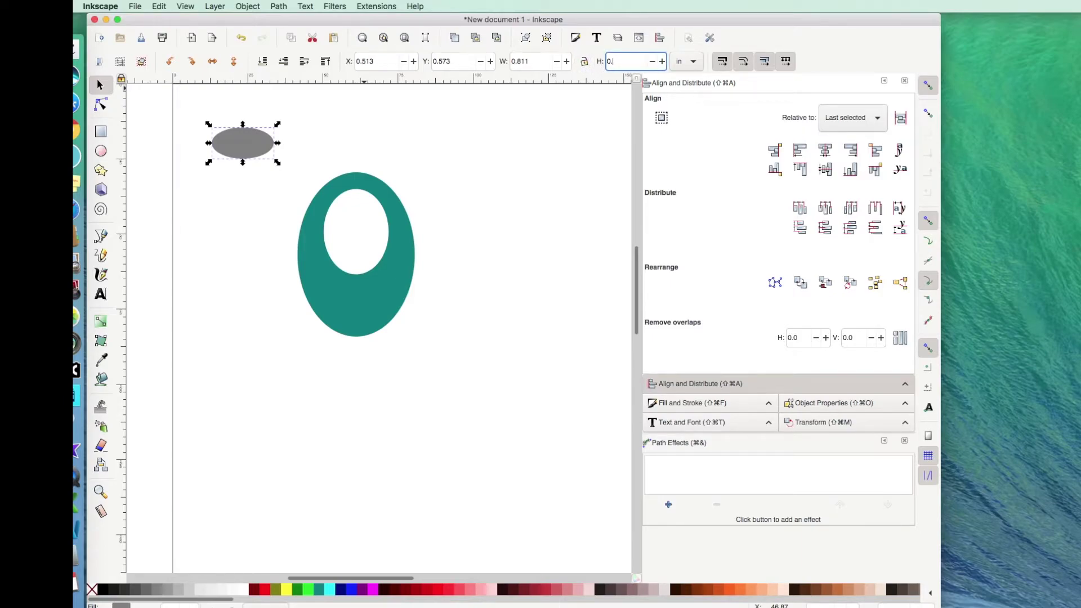
type("0")
left_click(547, 61)
key("BackSpace")
key("BackSpace")
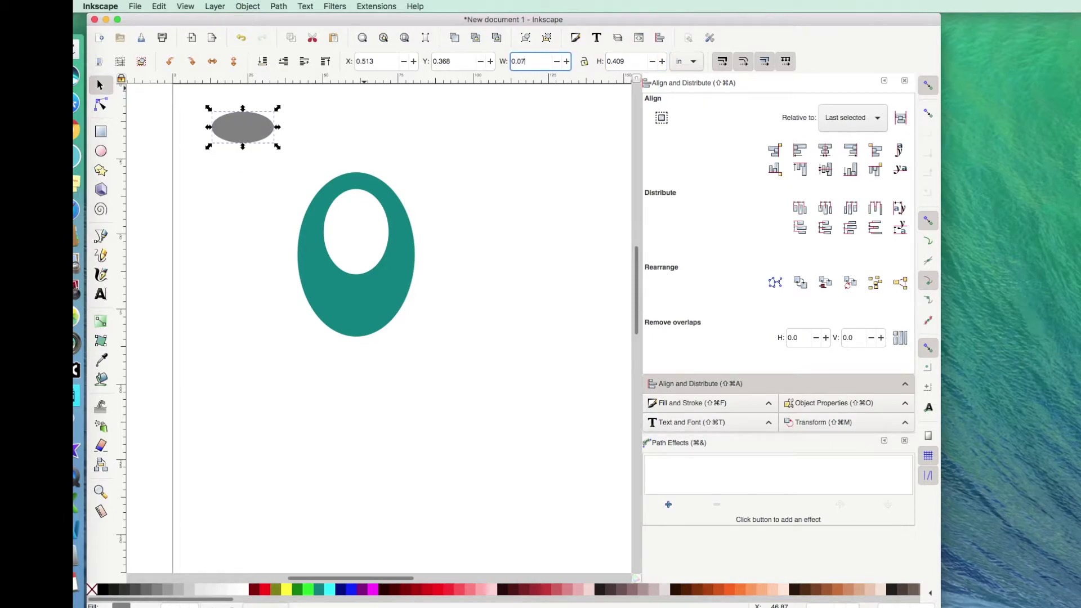
type("07")
key("Return")
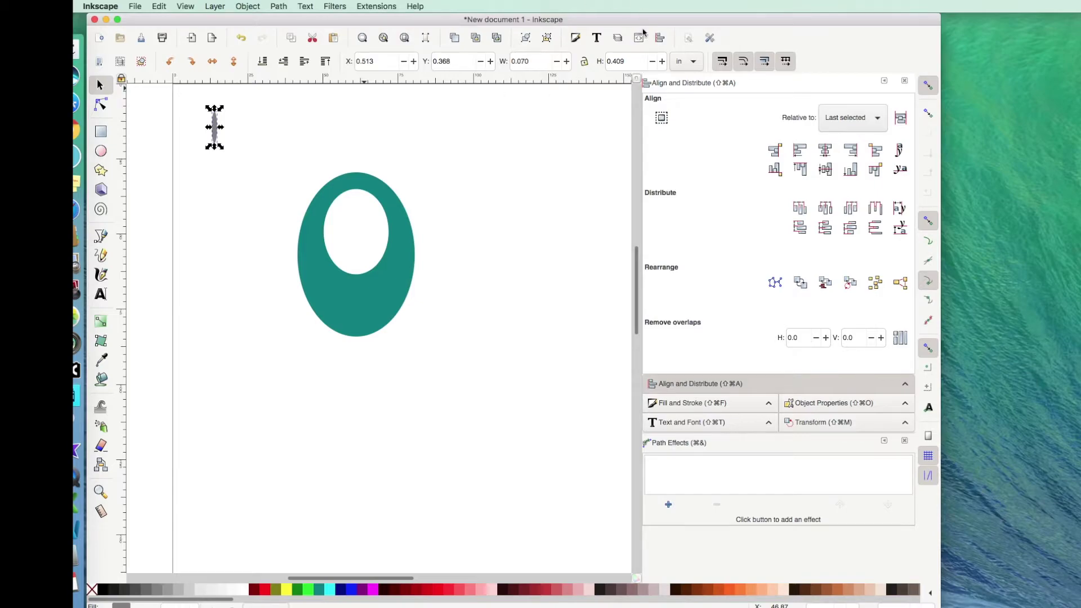
left_click(632, 60)
key("BackSpace")
type("07")
key("Return")
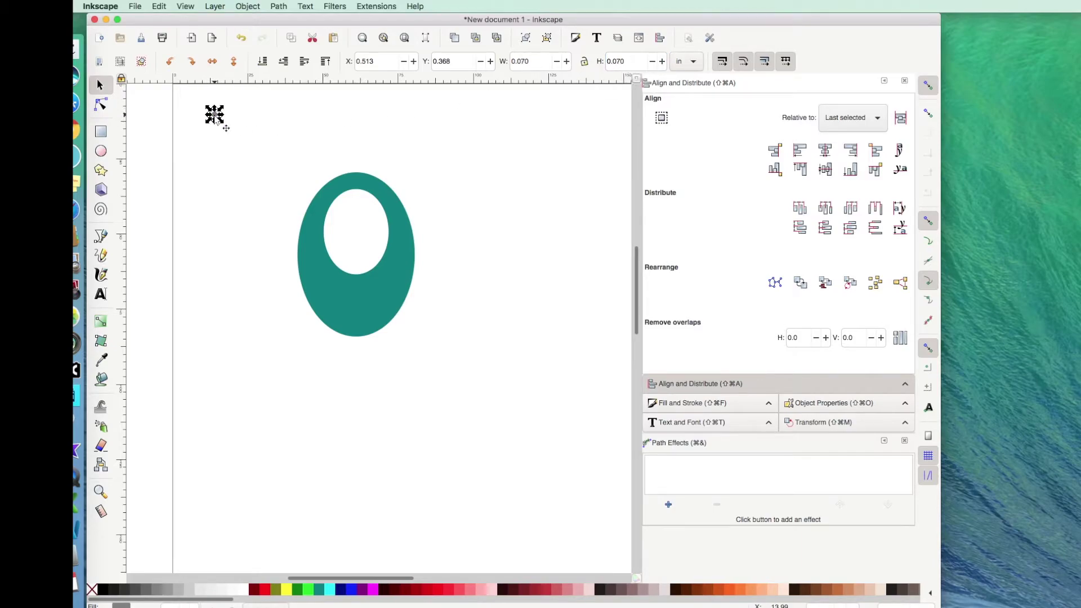
Step: Move the tiny circle to just inside the teal shape's top edge, above the hole
left_click_drag(224, 128, 362, 193)
left_click(430, 148)
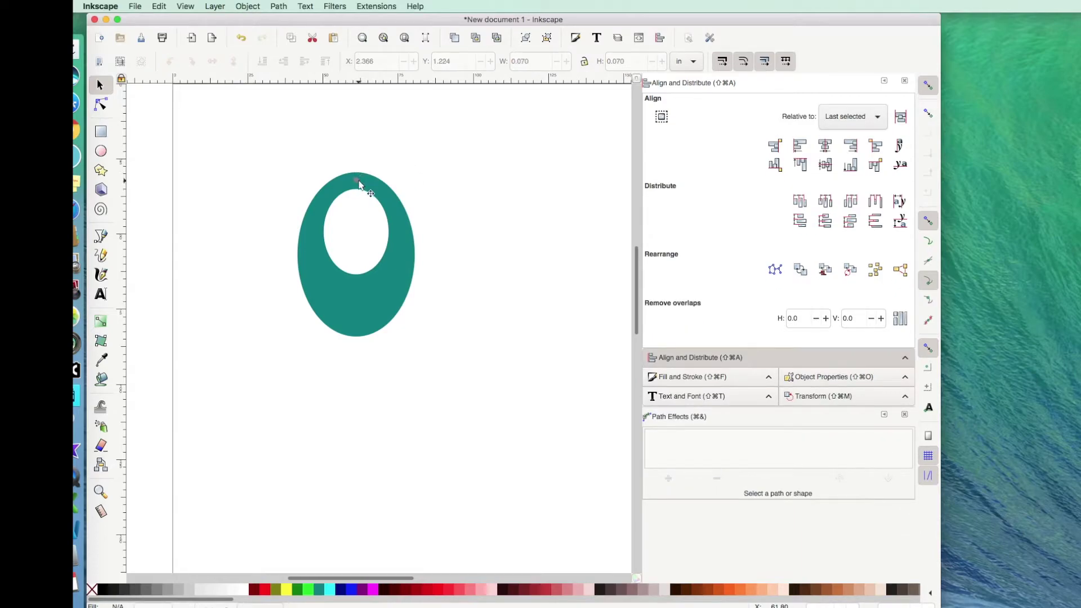
left_click(357, 184)
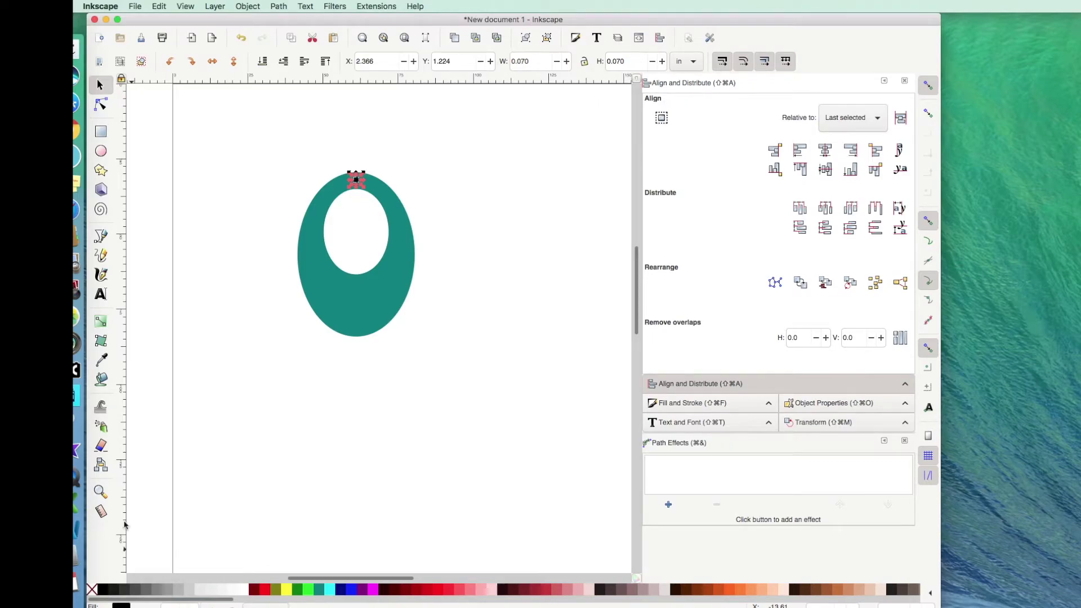
left_click(430, 153)
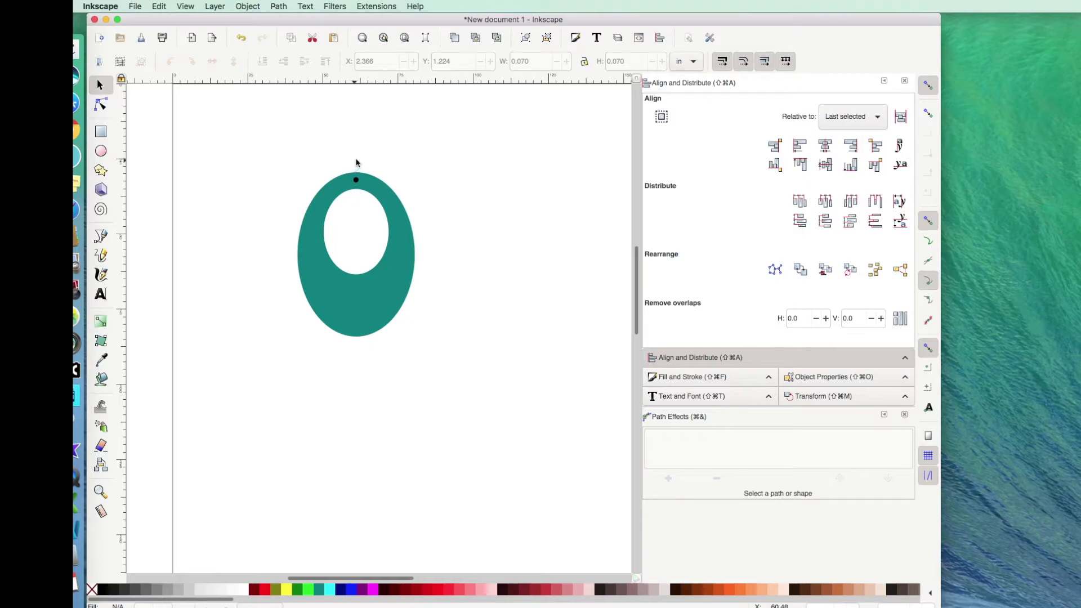
Step: Select the teal shape and dot together and center them on the vertical axis
left_click_drag(276, 136, 457, 380)
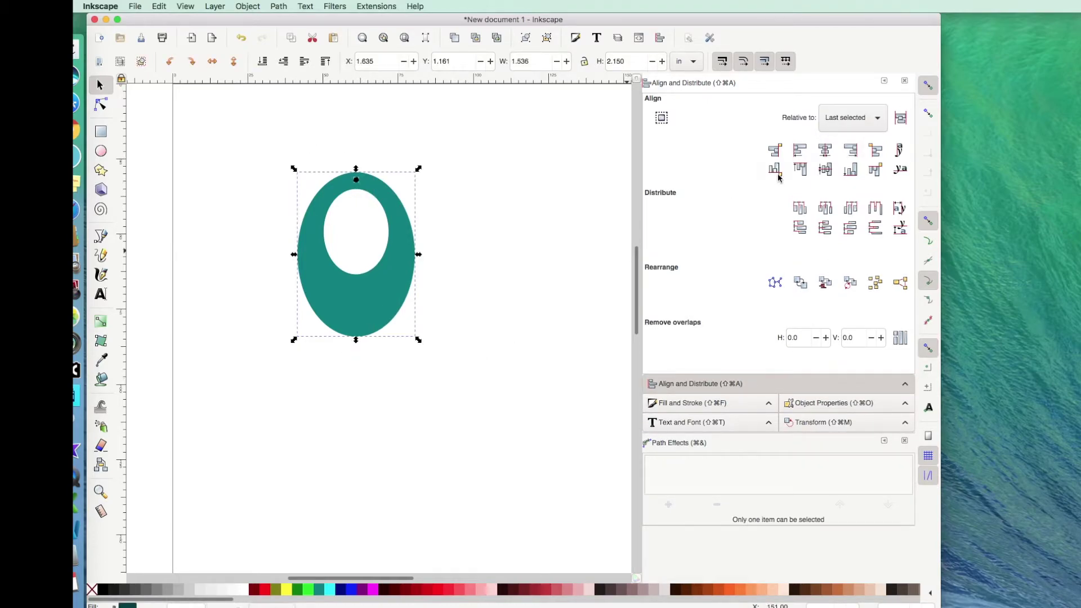
left_click(825, 151)
left_click(556, 341)
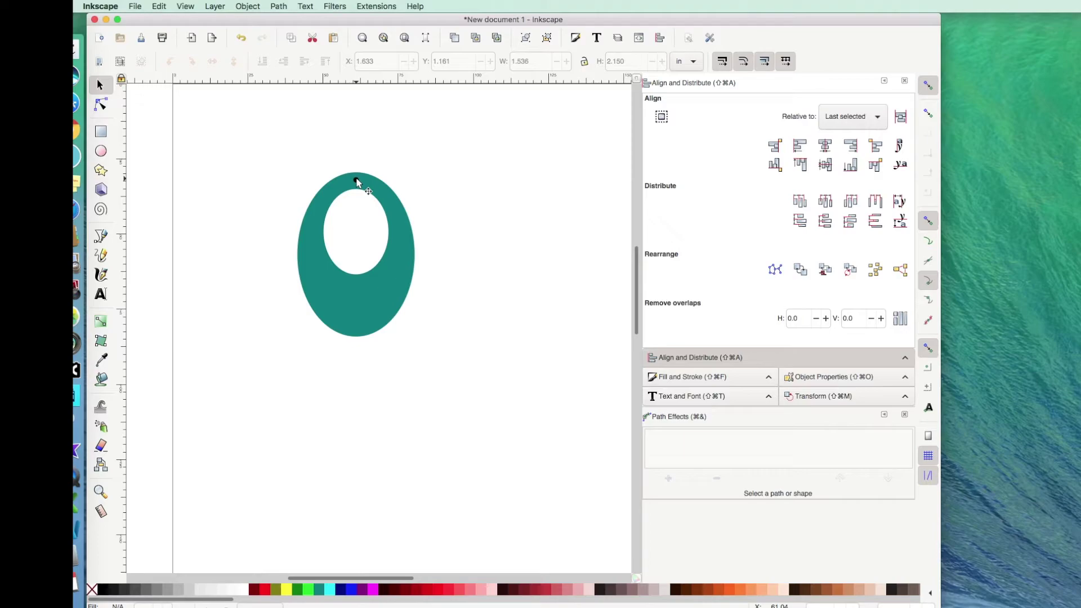
left_click_drag(249, 133, 453, 399)
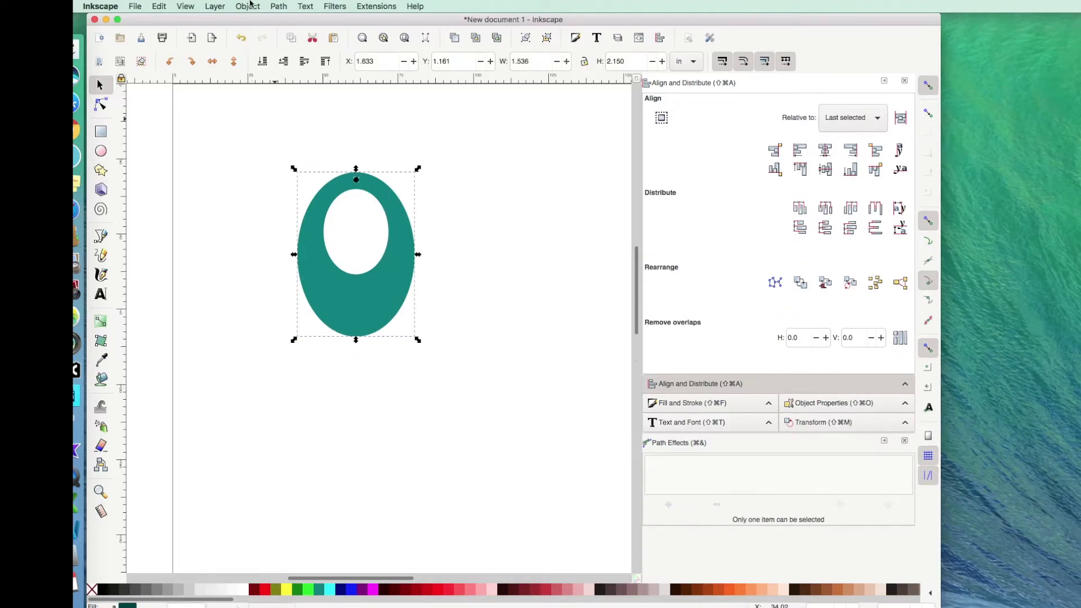
left_click(279, 6)
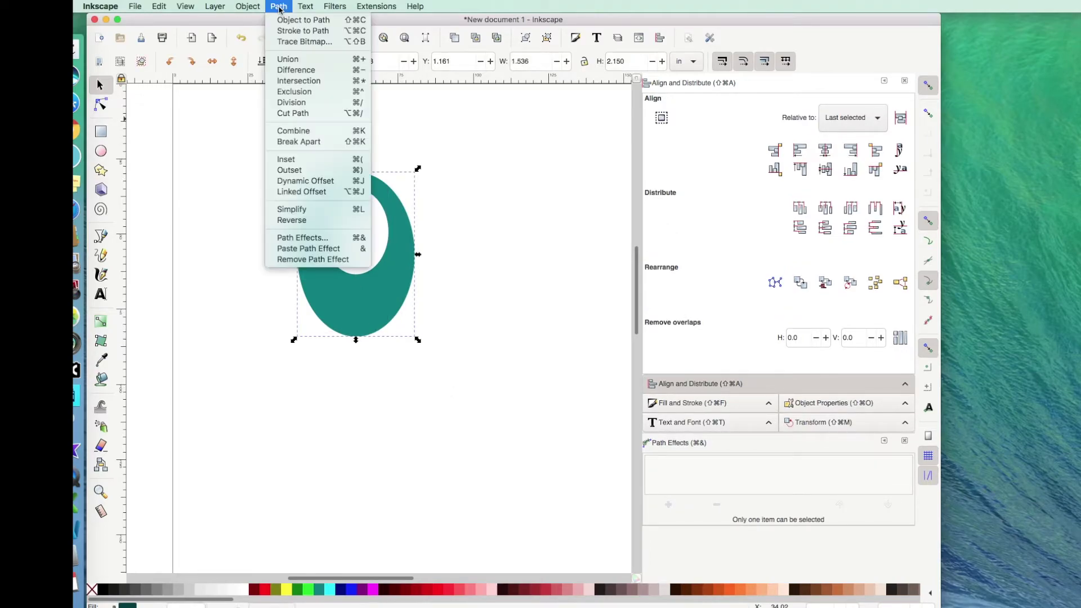
left_click(295, 60)
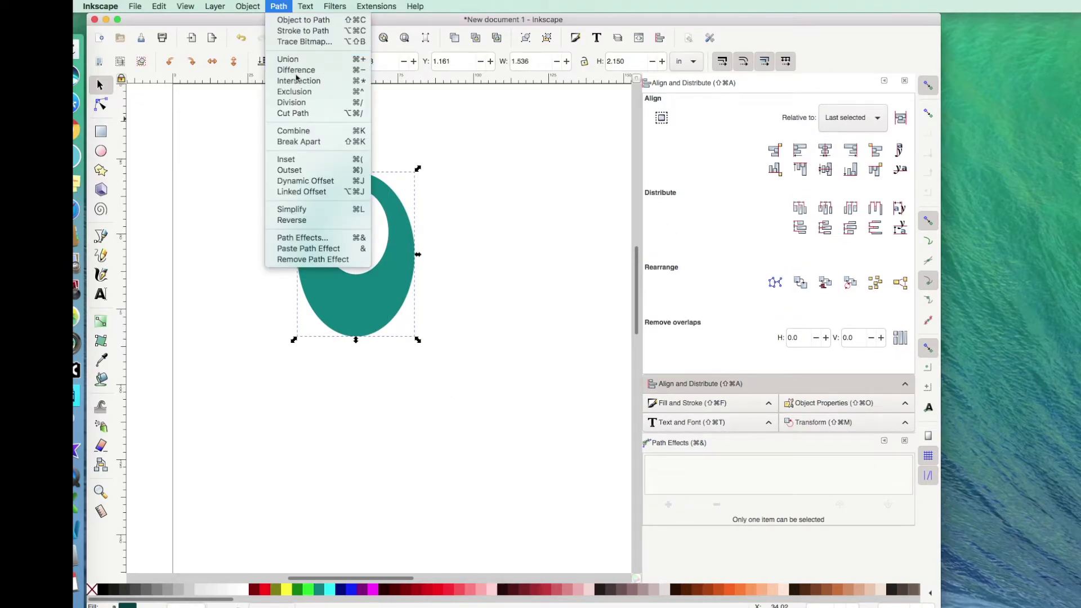
left_click(503, 185)
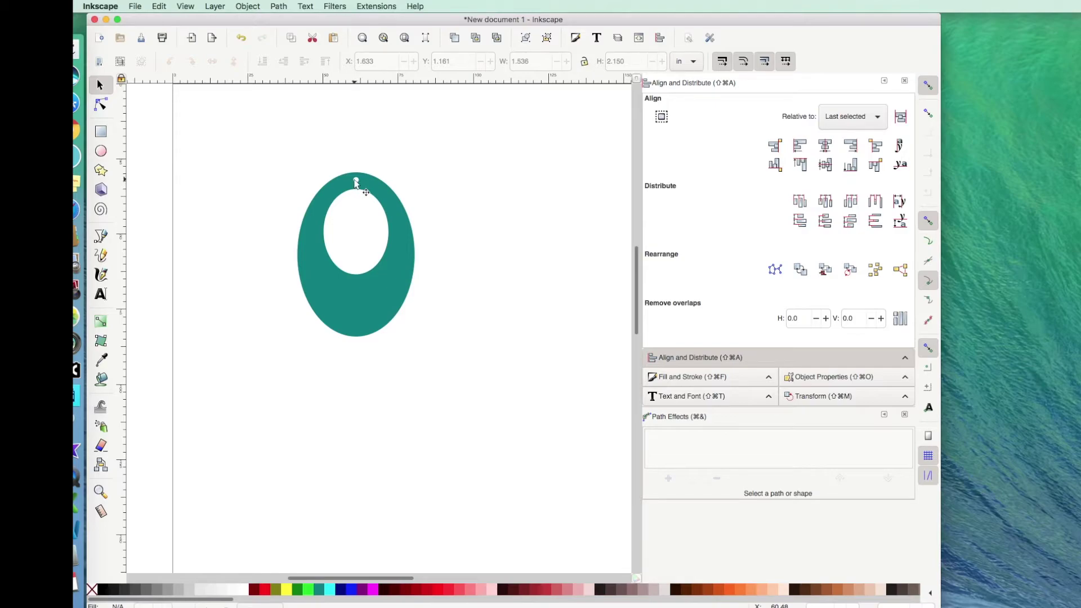
left_click(241, 39)
Step: Save as Plain SVG 'NewEarring' on the Desktop, then close Inkscape without re-saving
left_click(137, 6)
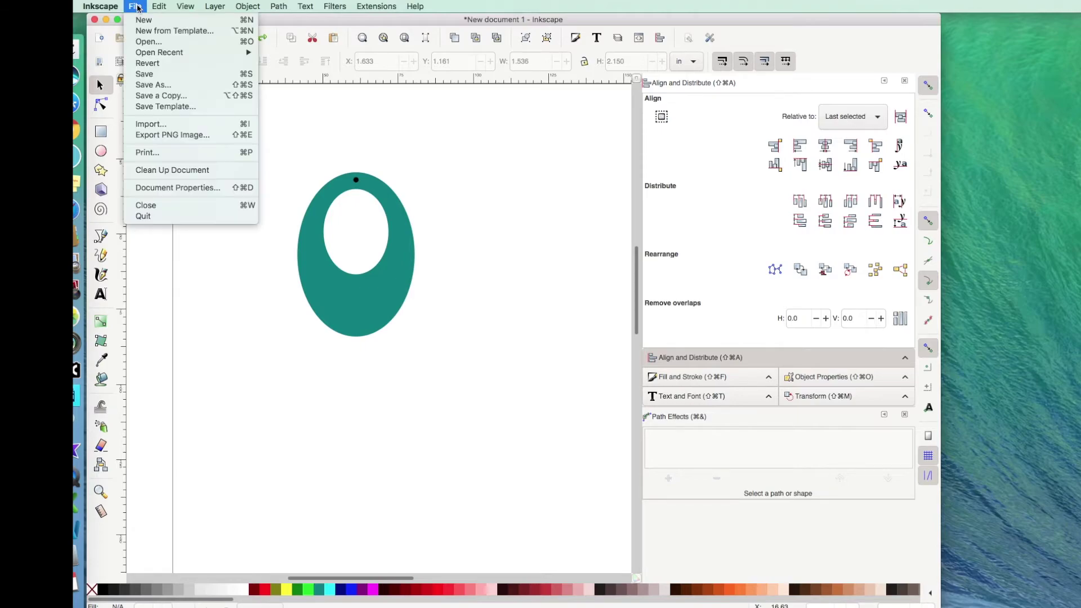
left_click(147, 84)
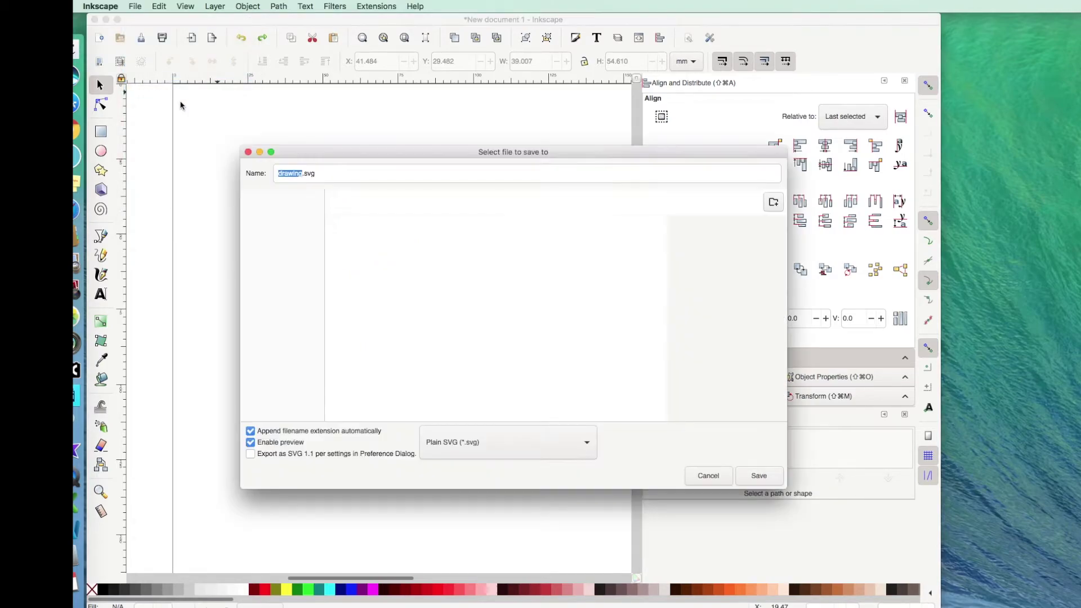
left_click(587, 443)
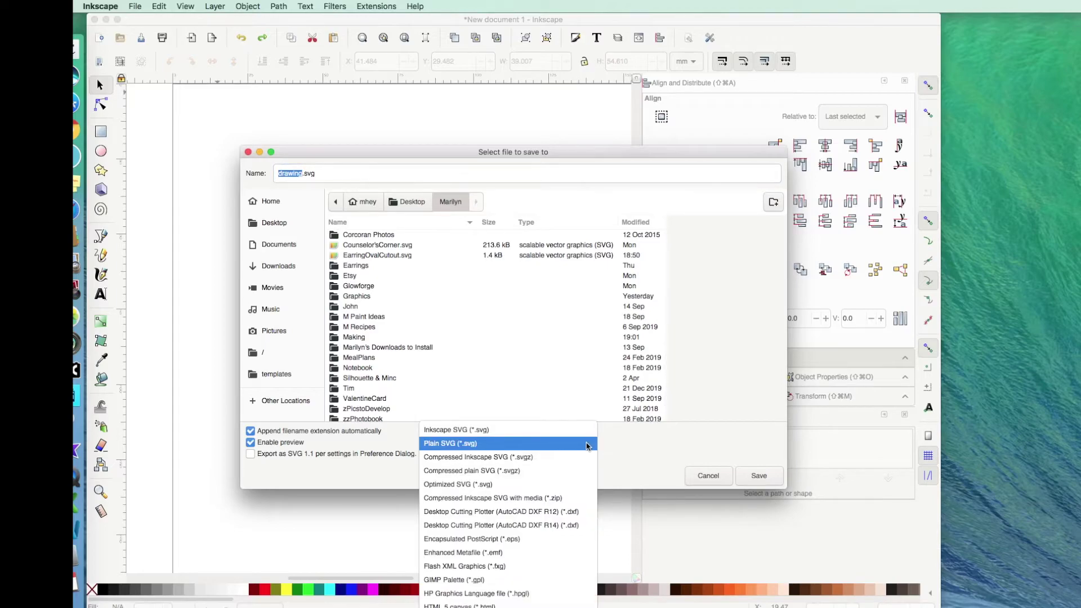
left_click(586, 445)
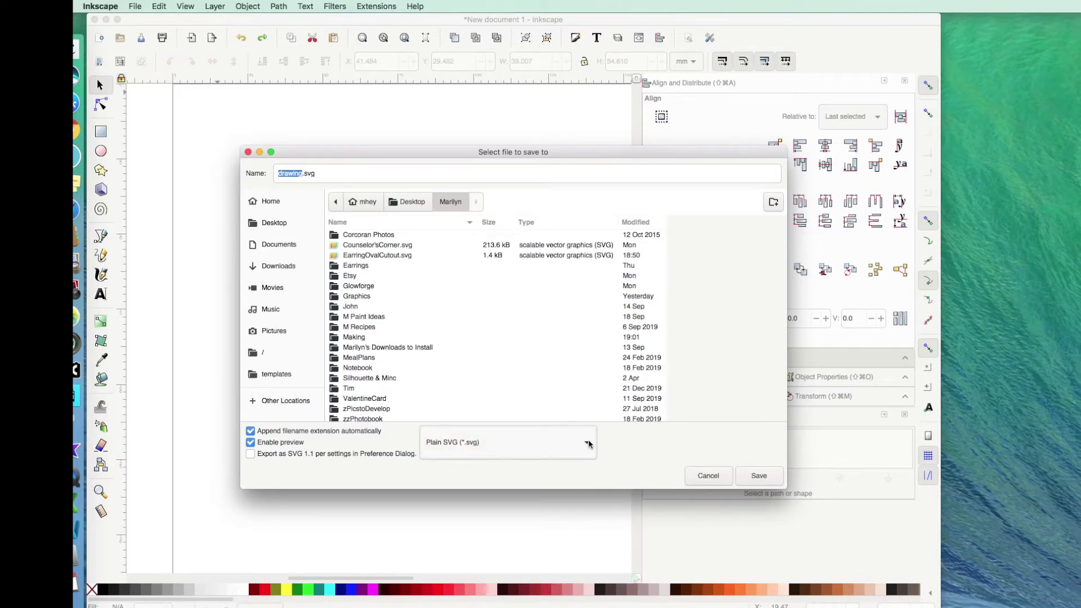
left_click(589, 445)
left_click(589, 444)
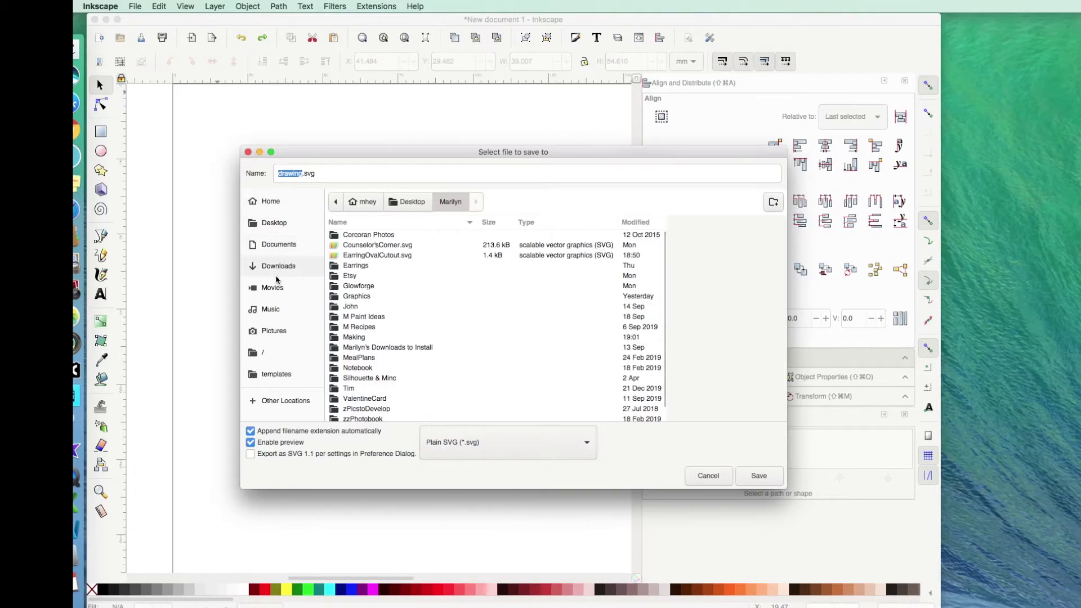
left_click(275, 223)
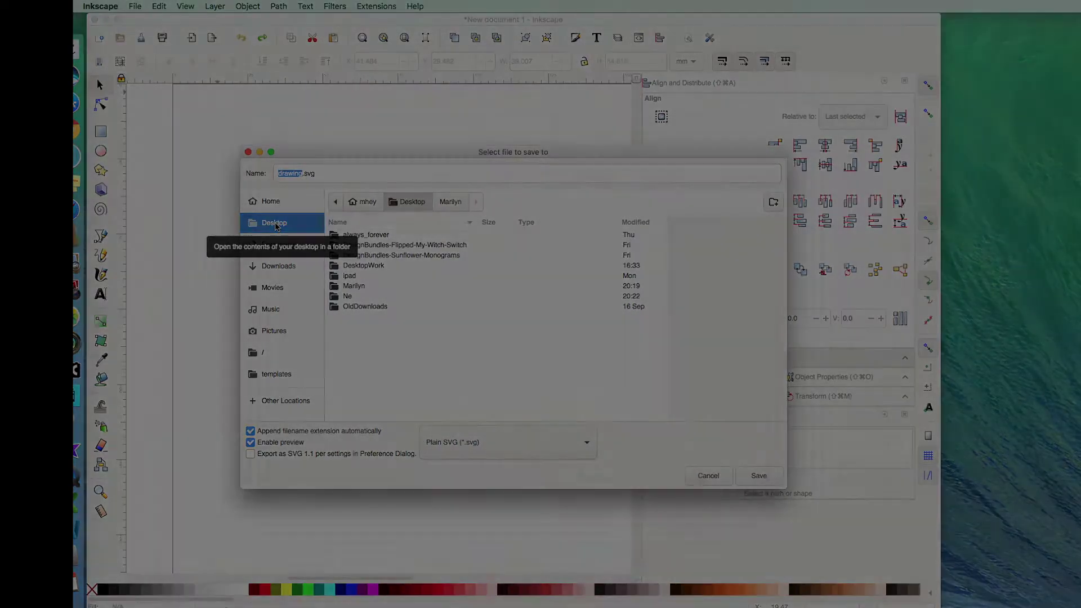
type("NewEarring")
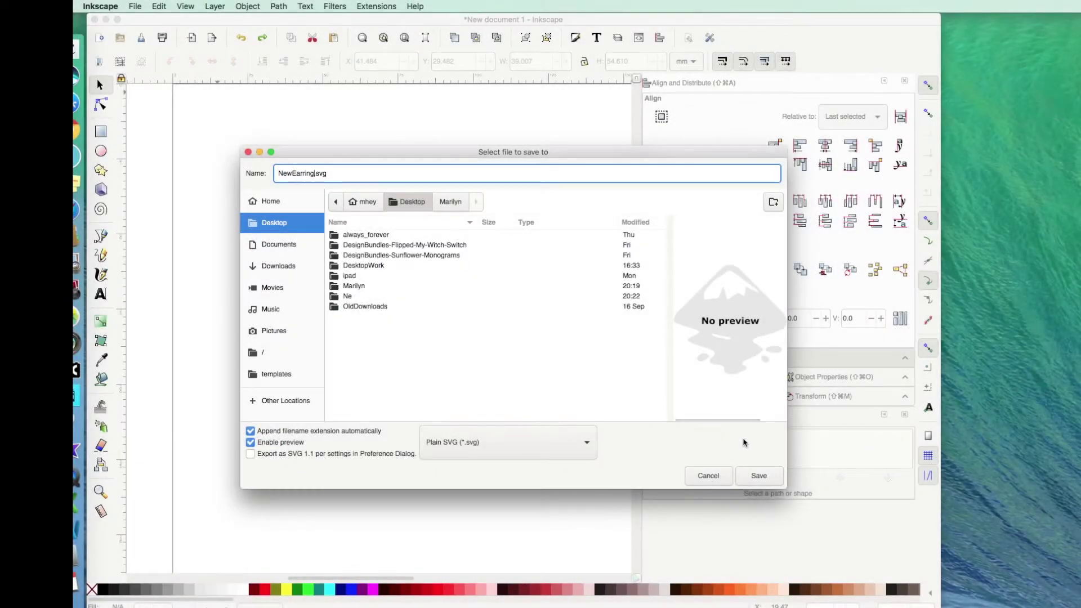
left_click(759, 476)
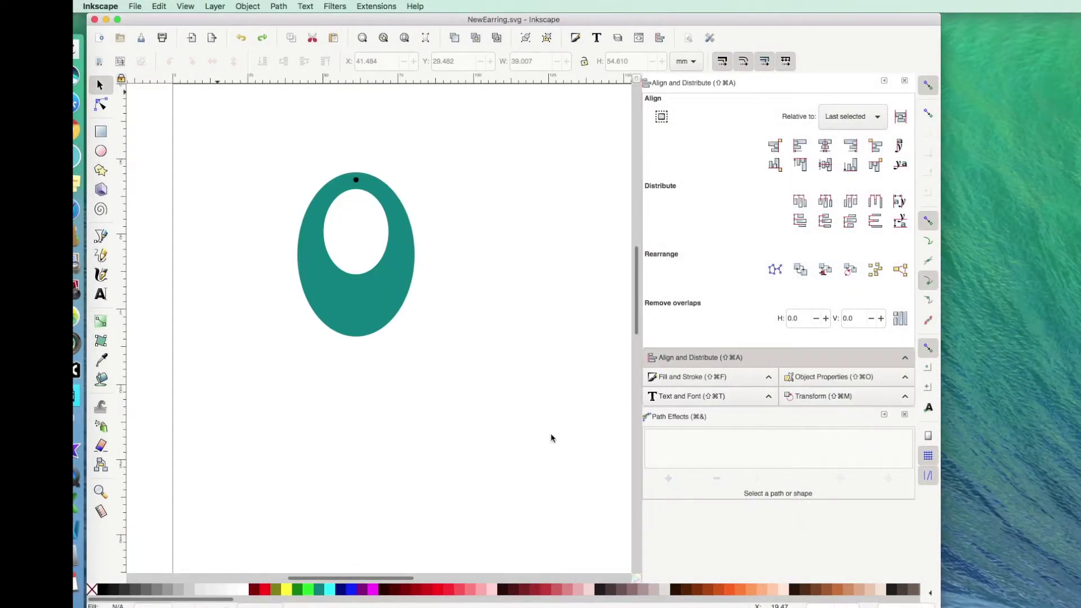
left_click(96, 20)
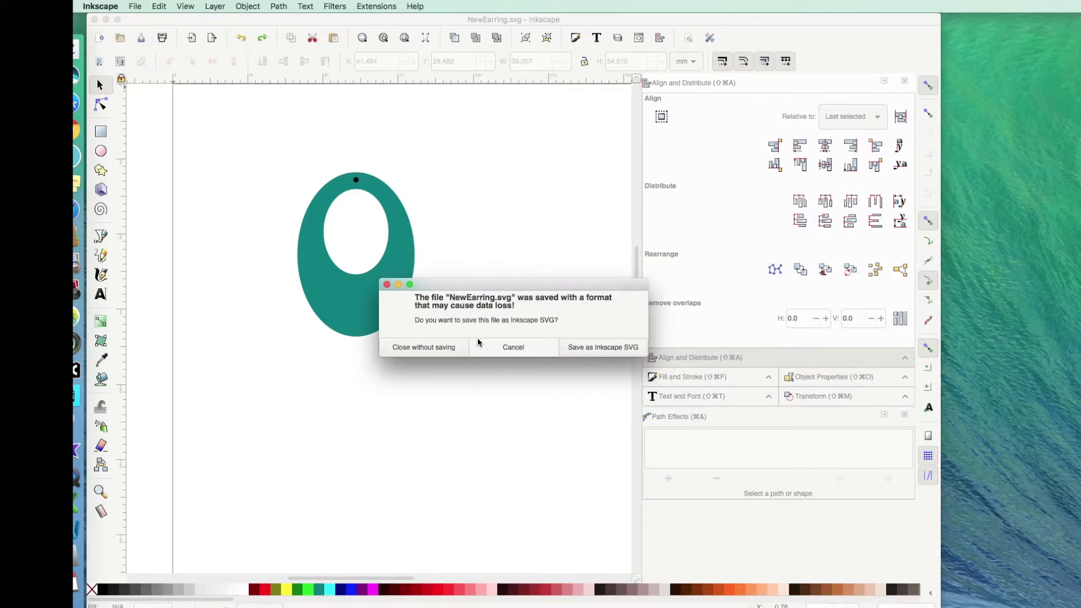
left_click(428, 347)
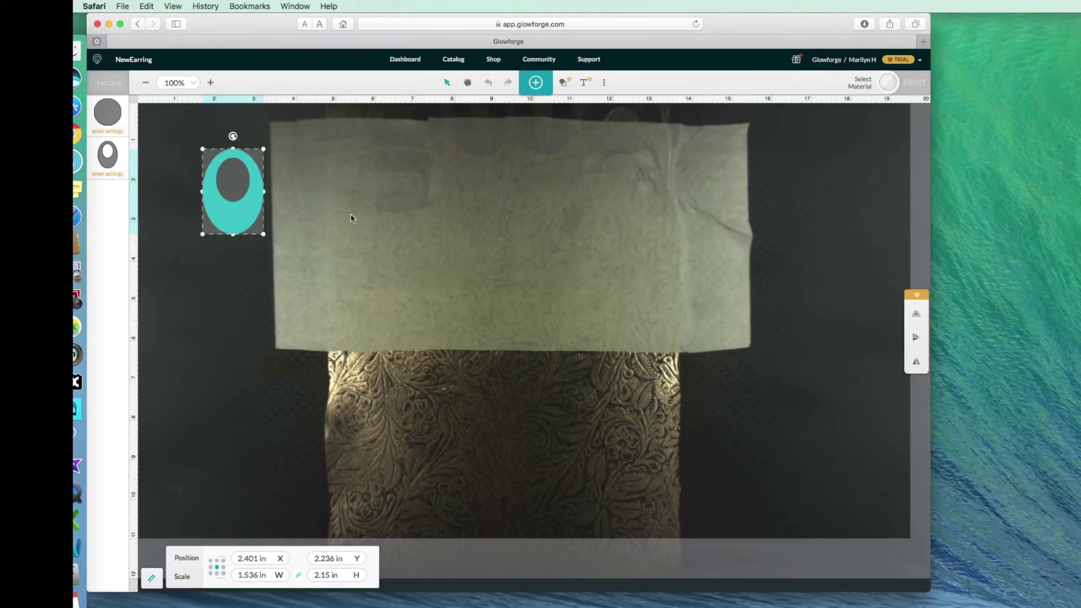
Step: Move the earring onto the paper-masked leather at X 8.792 in, Y 2.645 in
left_click(232, 221)
left_click_drag(232, 220, 486, 237)
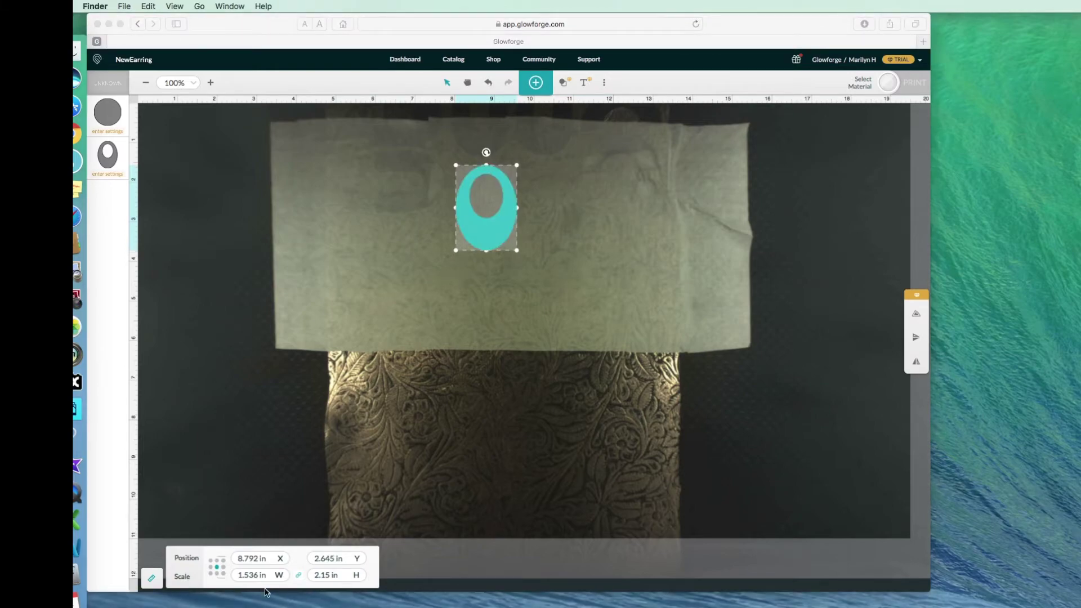
left_click(108, 116)
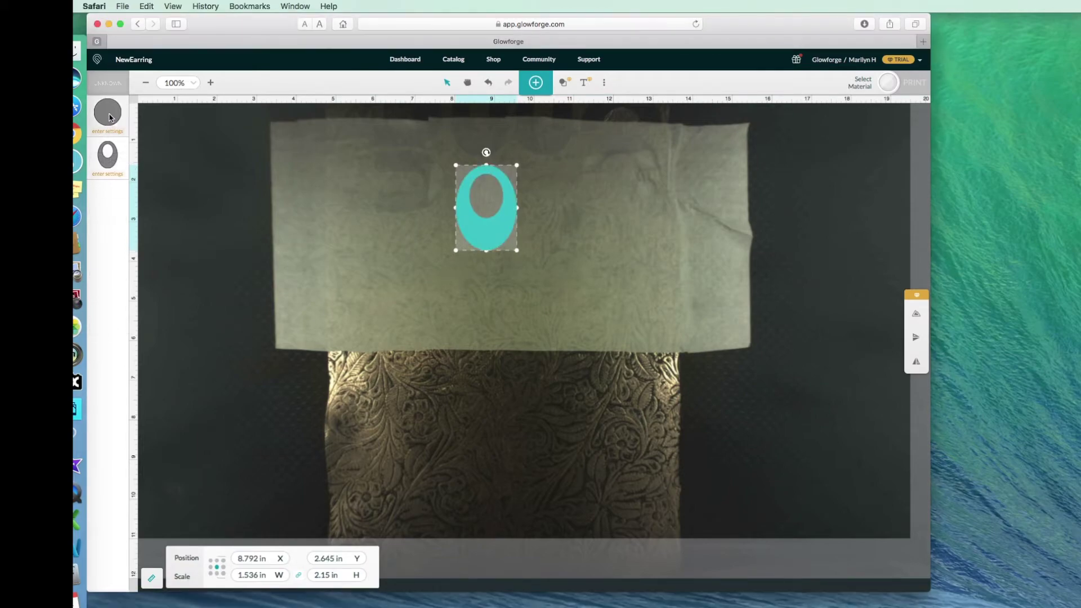
left_click(106, 161)
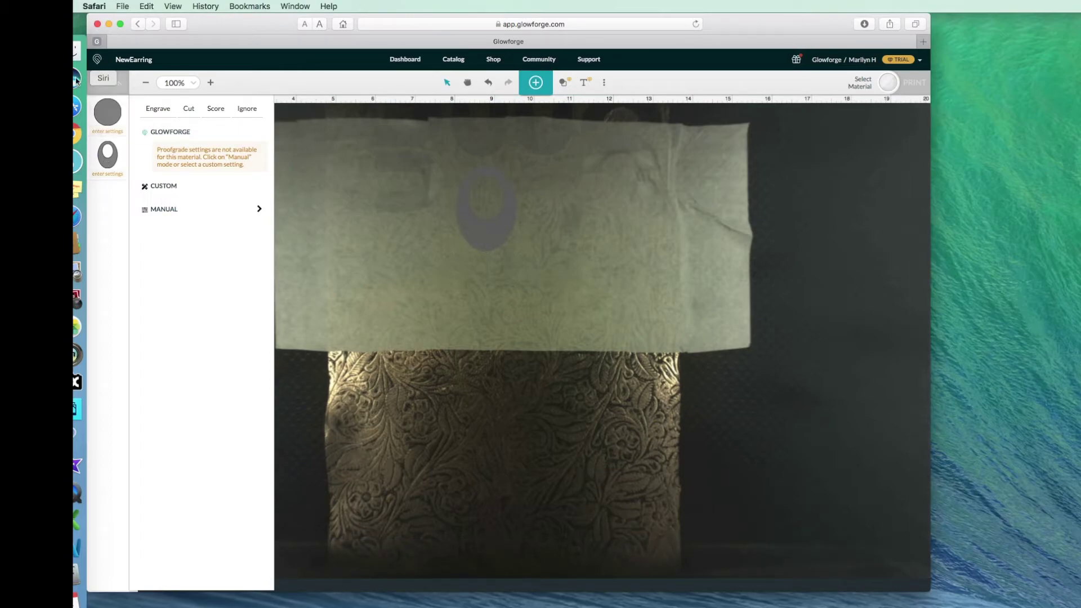
Step: Set the material to an uncertified material 0.06 in thick
left_click(112, 85)
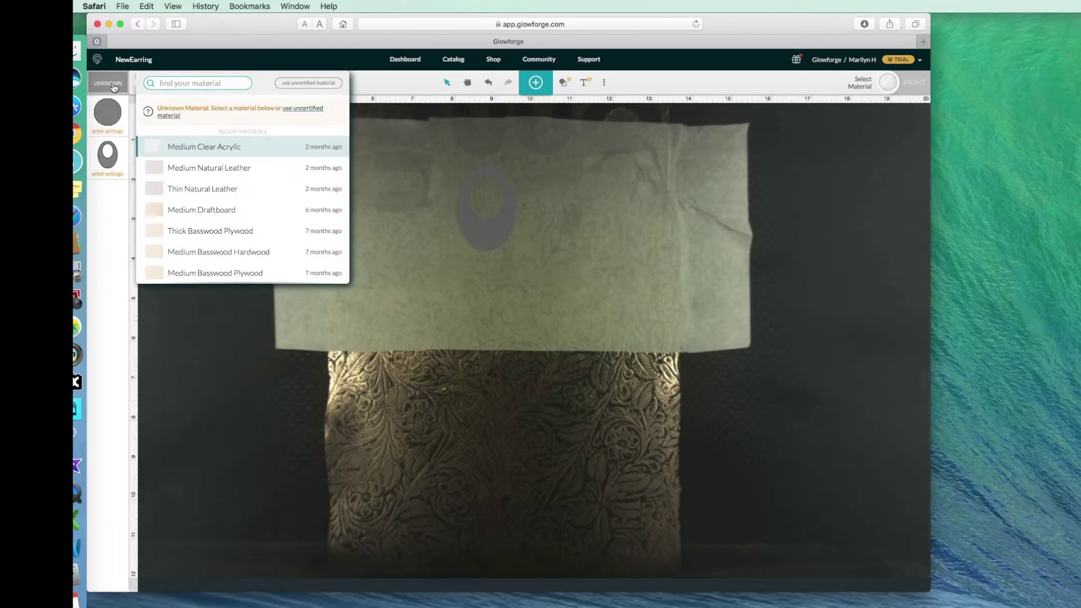
left_click(302, 111)
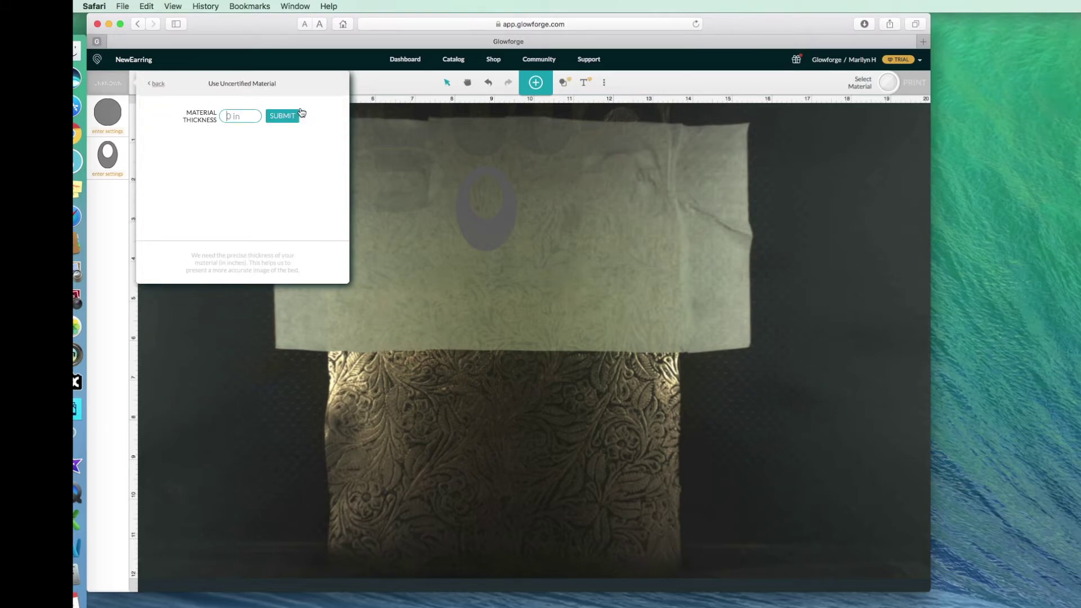
type(".06")
left_click(289, 117)
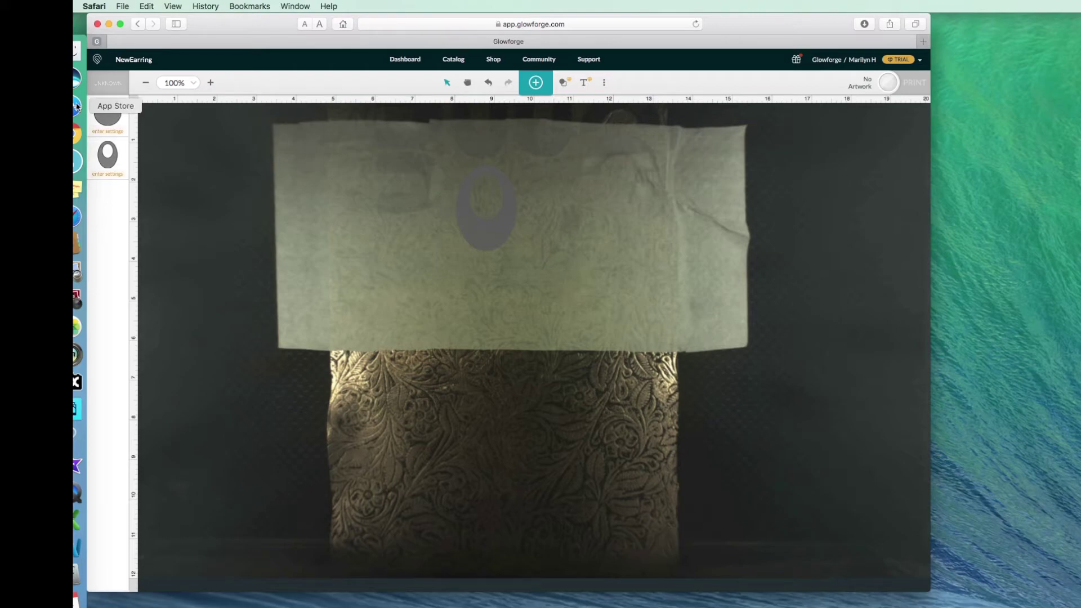
Step: Make the first earring step a manual Cut at speed 250 with full power
left_click(108, 132)
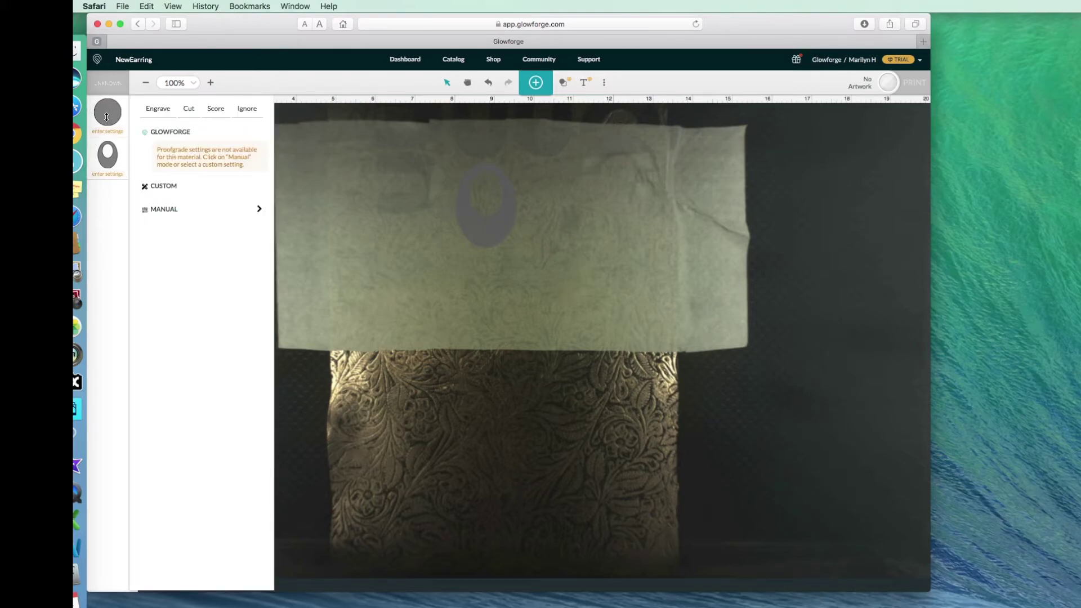
left_click(189, 112)
left_click(158, 111)
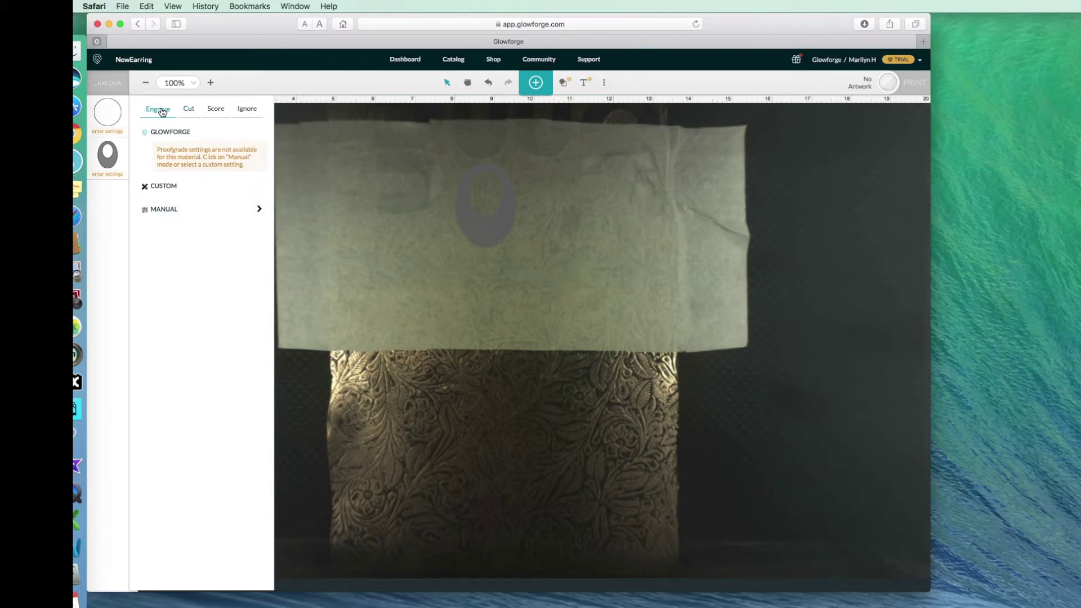
left_click(191, 113)
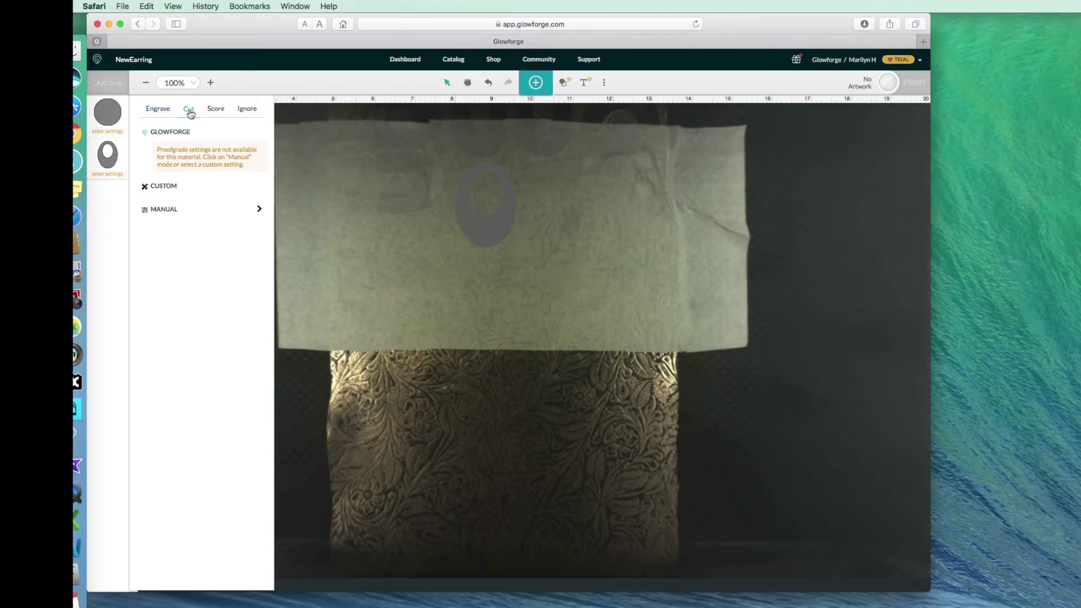
left_click(168, 211)
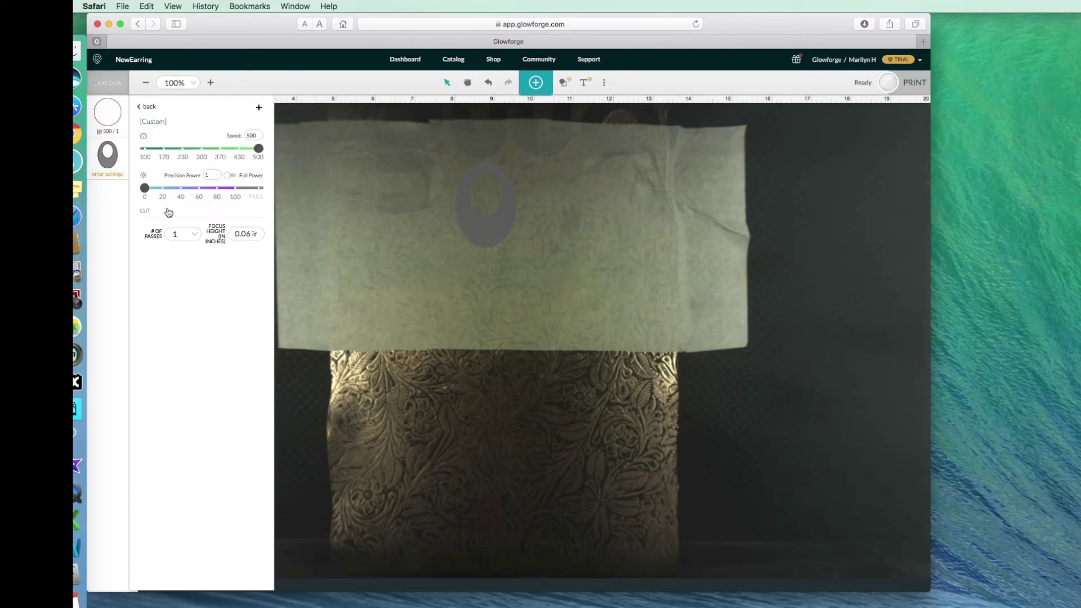
double_click(260, 136)
type("250")
left_click(236, 177)
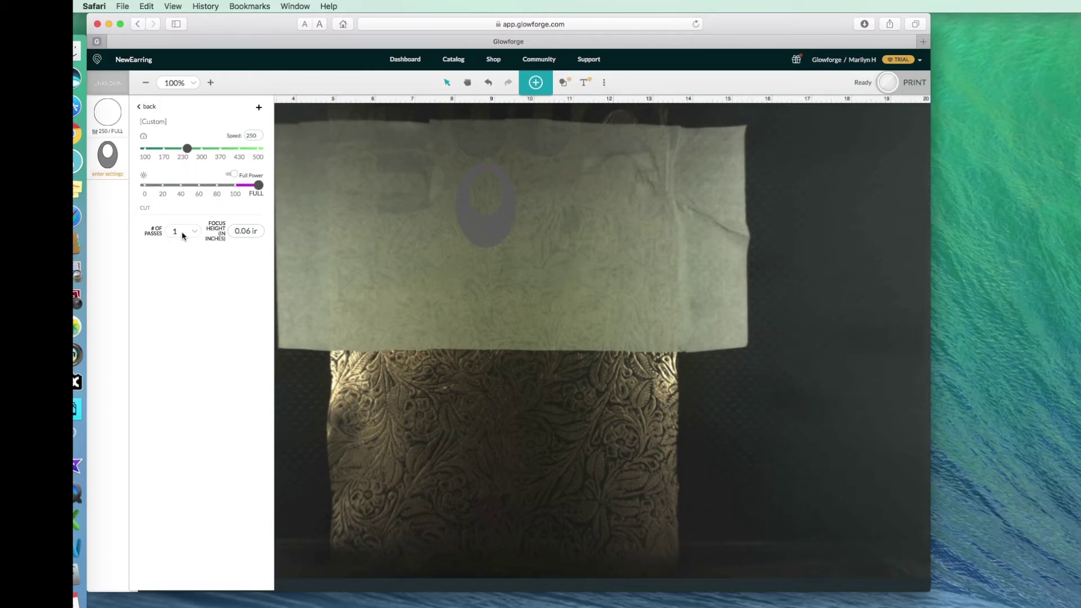
Step: Make the second earring step a manual Cut at speed 250 with full power
left_click(110, 164)
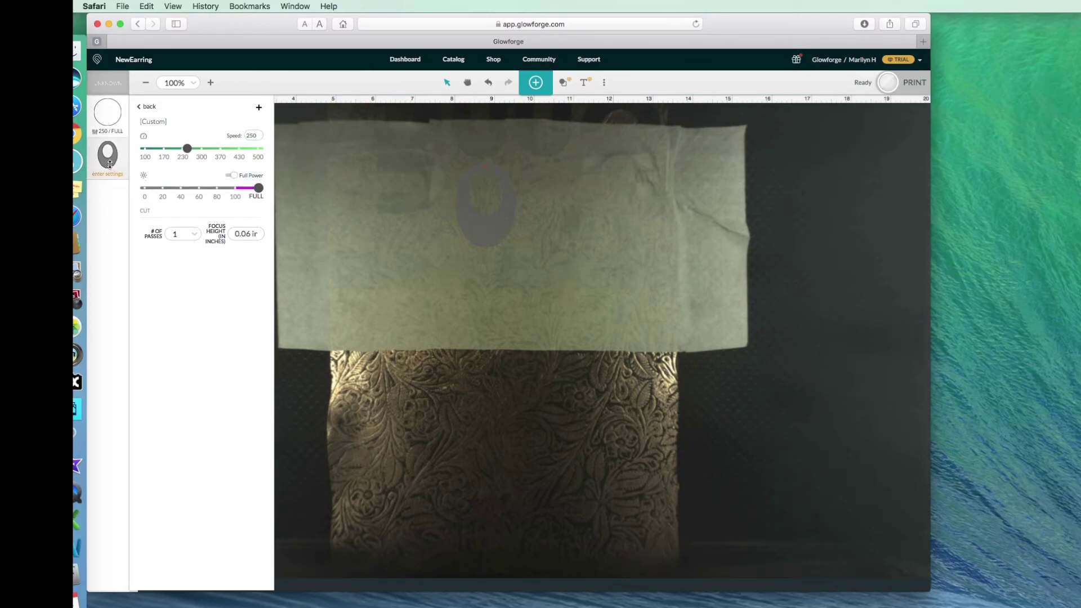
left_click(110, 165)
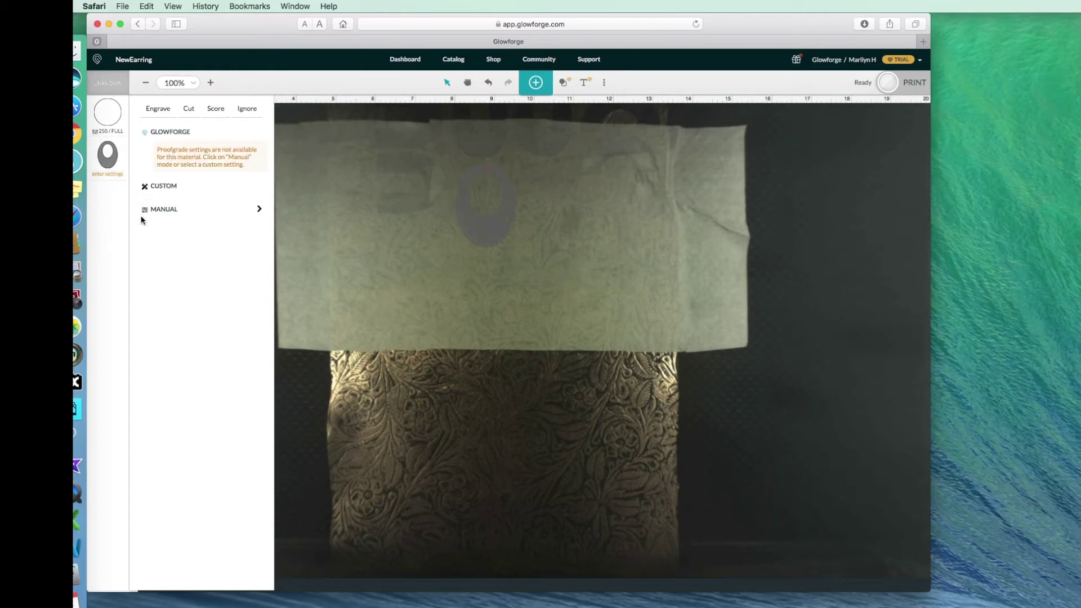
left_click(190, 112)
left_click(164, 210)
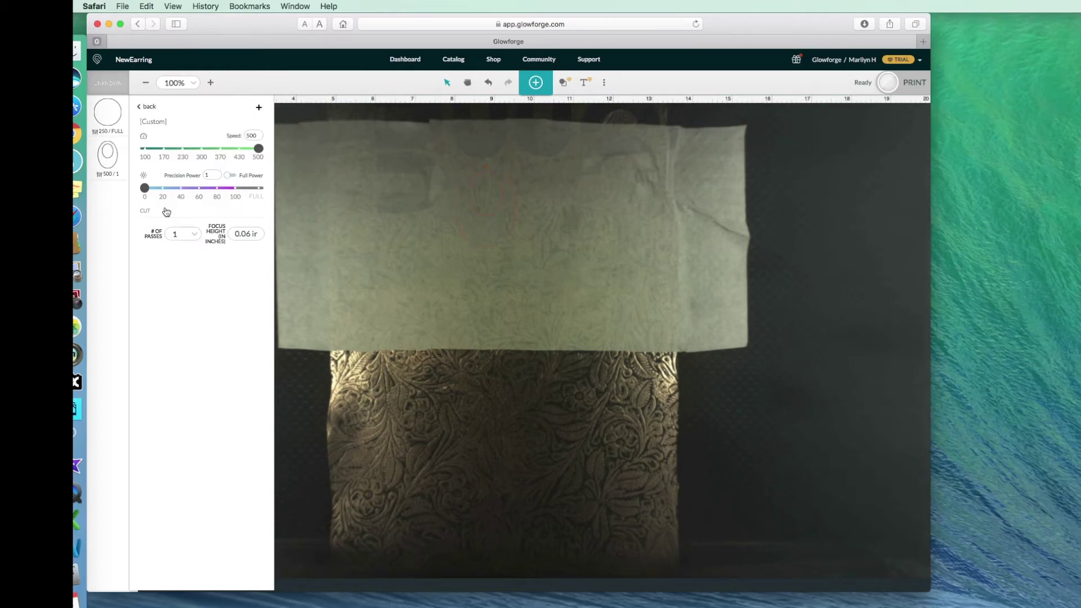
double_click(251, 135)
type("250")
left_click(234, 177)
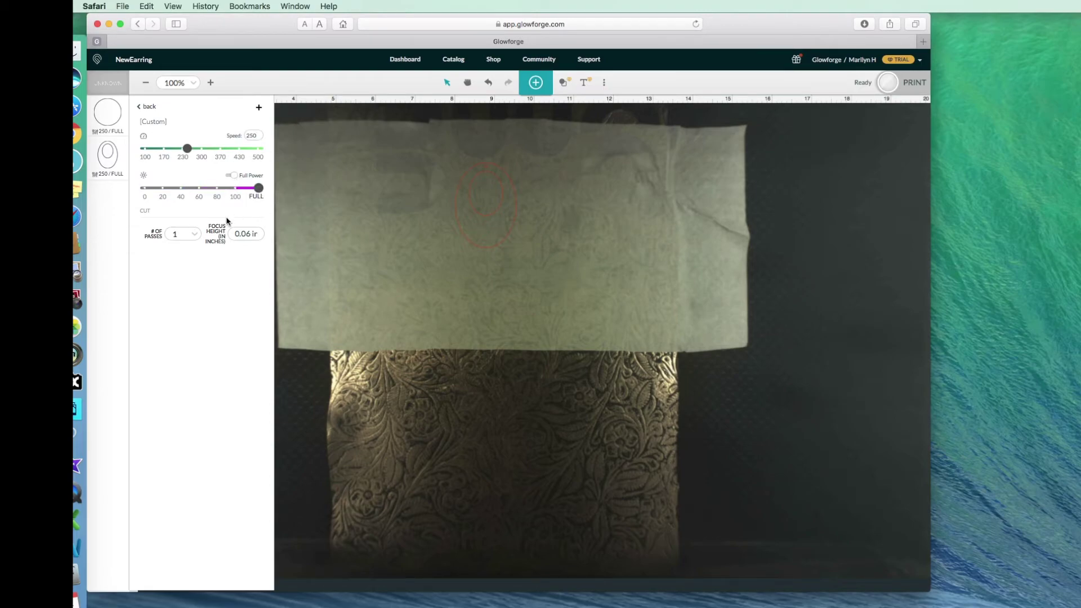
Step: Shift the oval design slightly down-right on the material and deselect it
left_click_drag(433, 152, 562, 297)
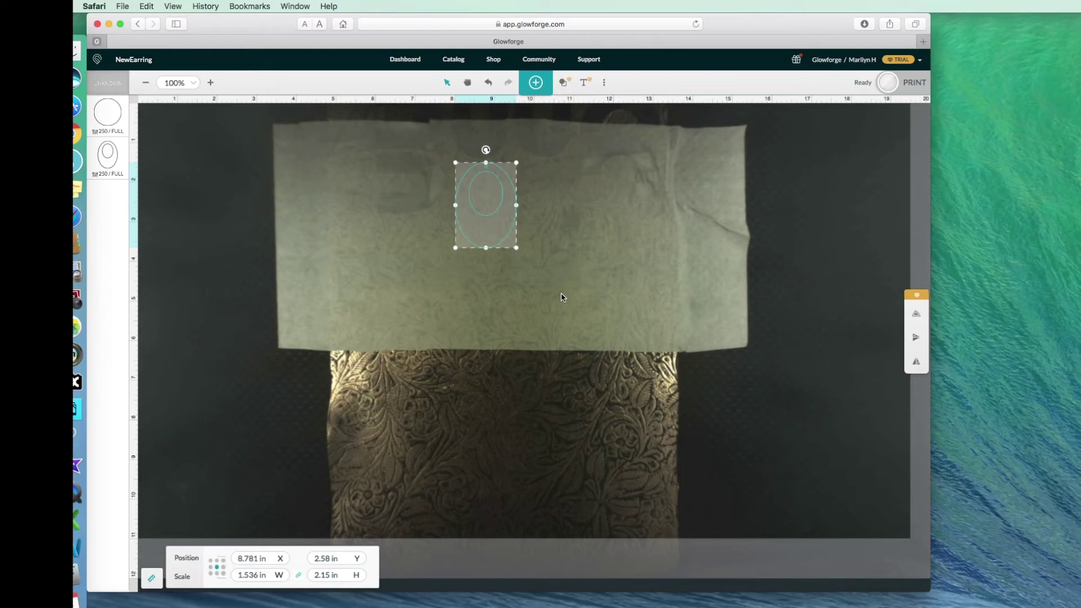
left_click_drag(486, 205, 587, 237)
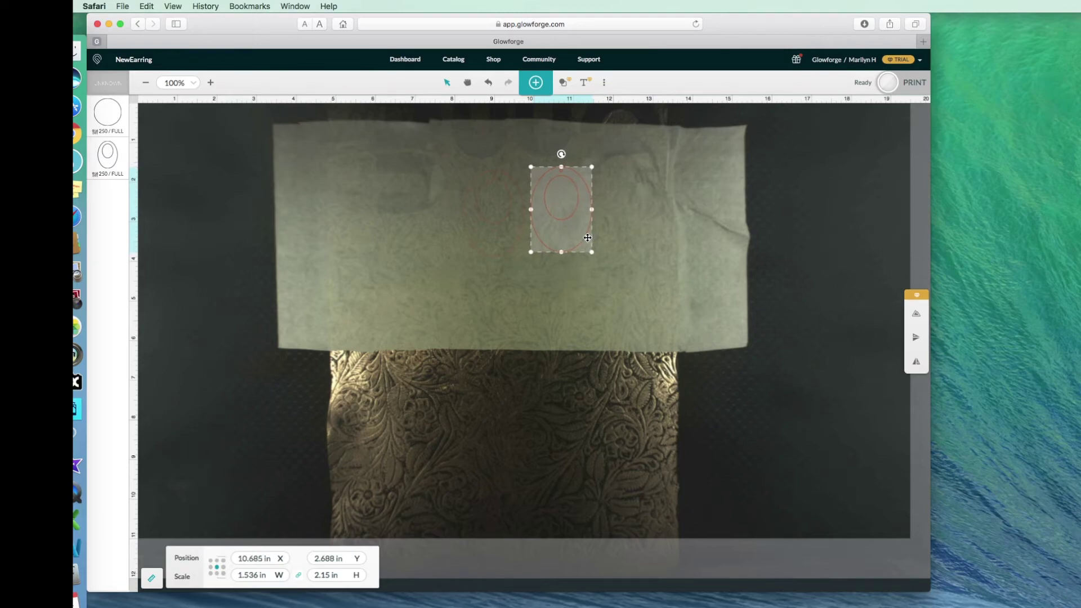
left_click(627, 322)
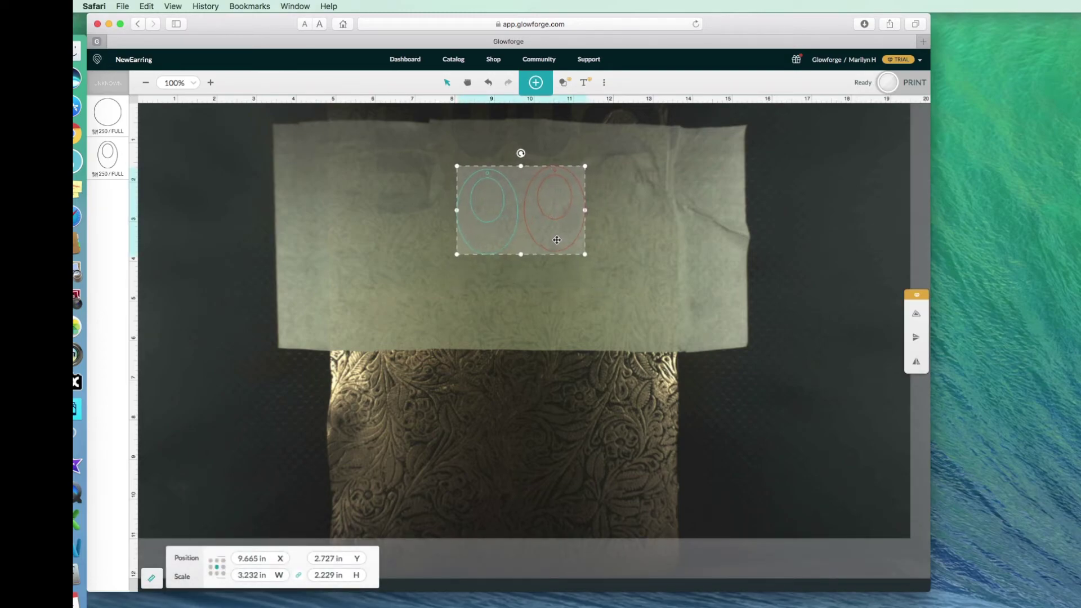
Step: Nudge both ovals slightly up-left together, deselect, and start preparing the print
left_click(688, 242)
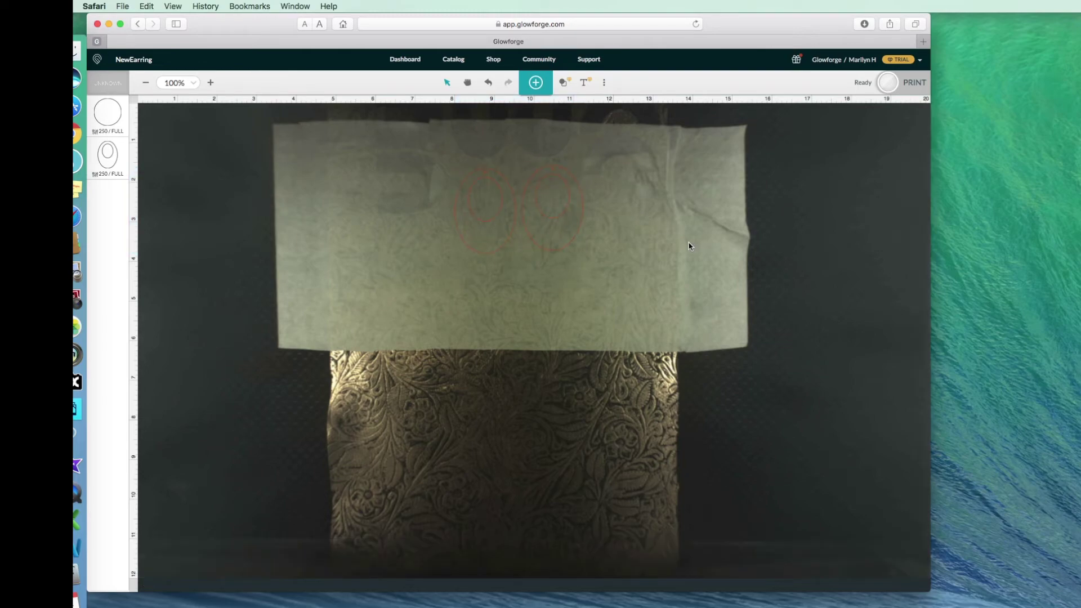
left_click(475, 224)
left_click_drag(567, 234, 566, 232)
left_click(568, 235)
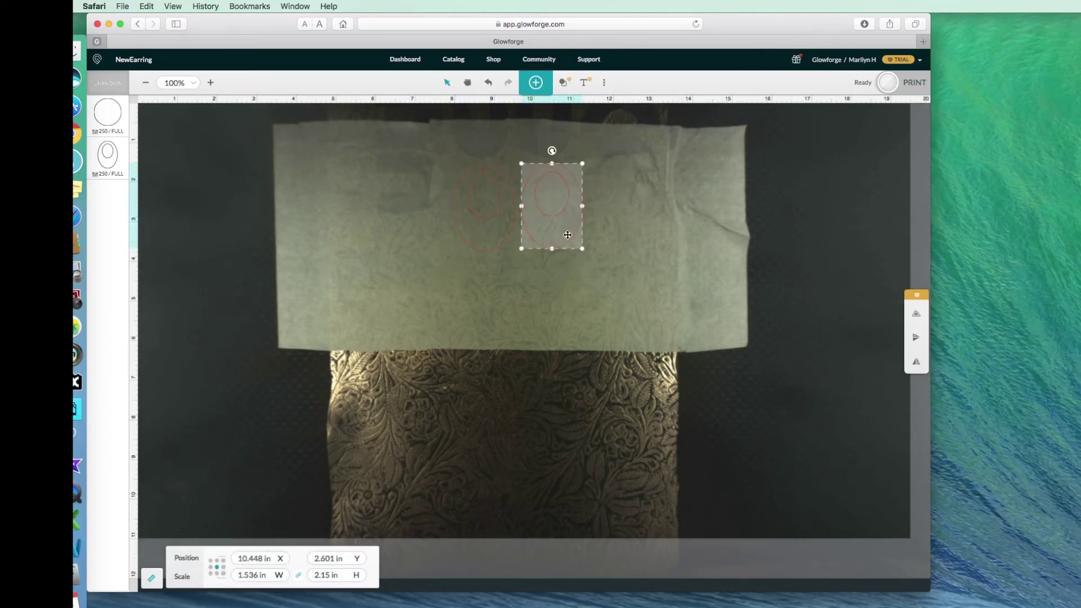
left_click(661, 273)
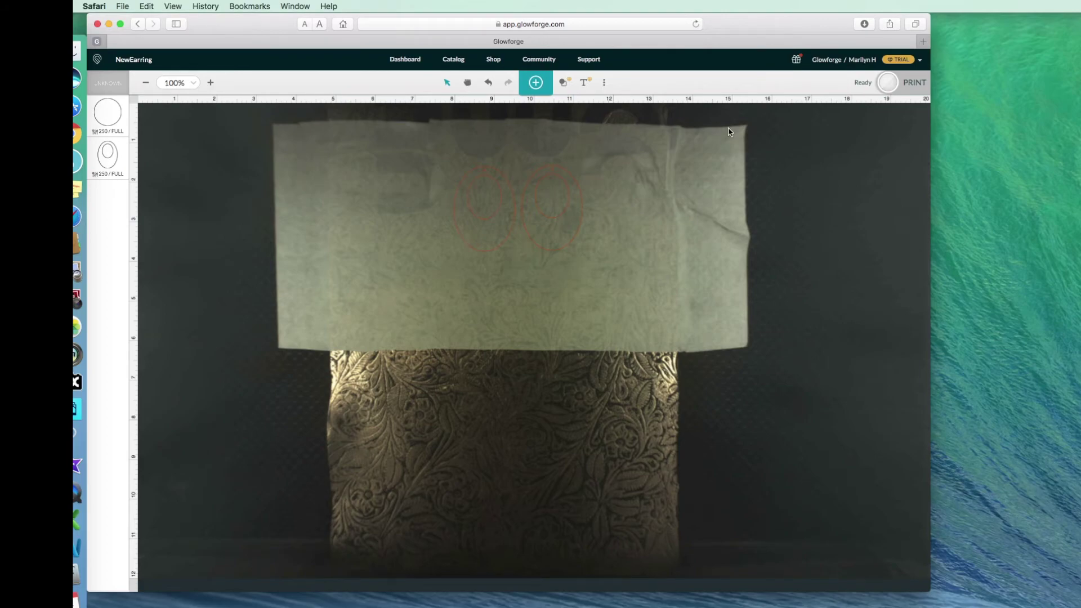
left_click(915, 83)
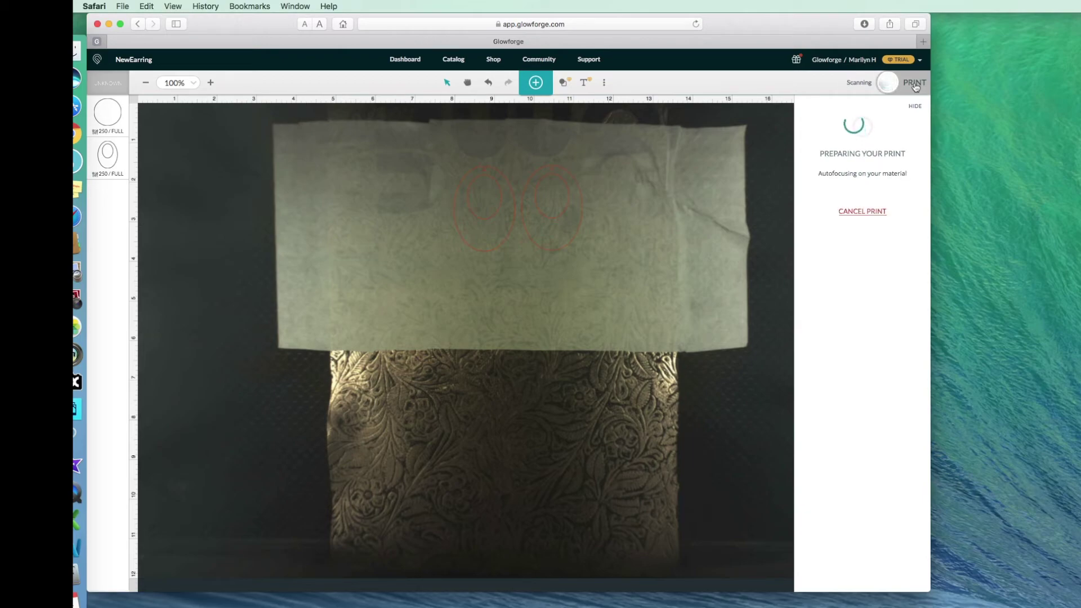